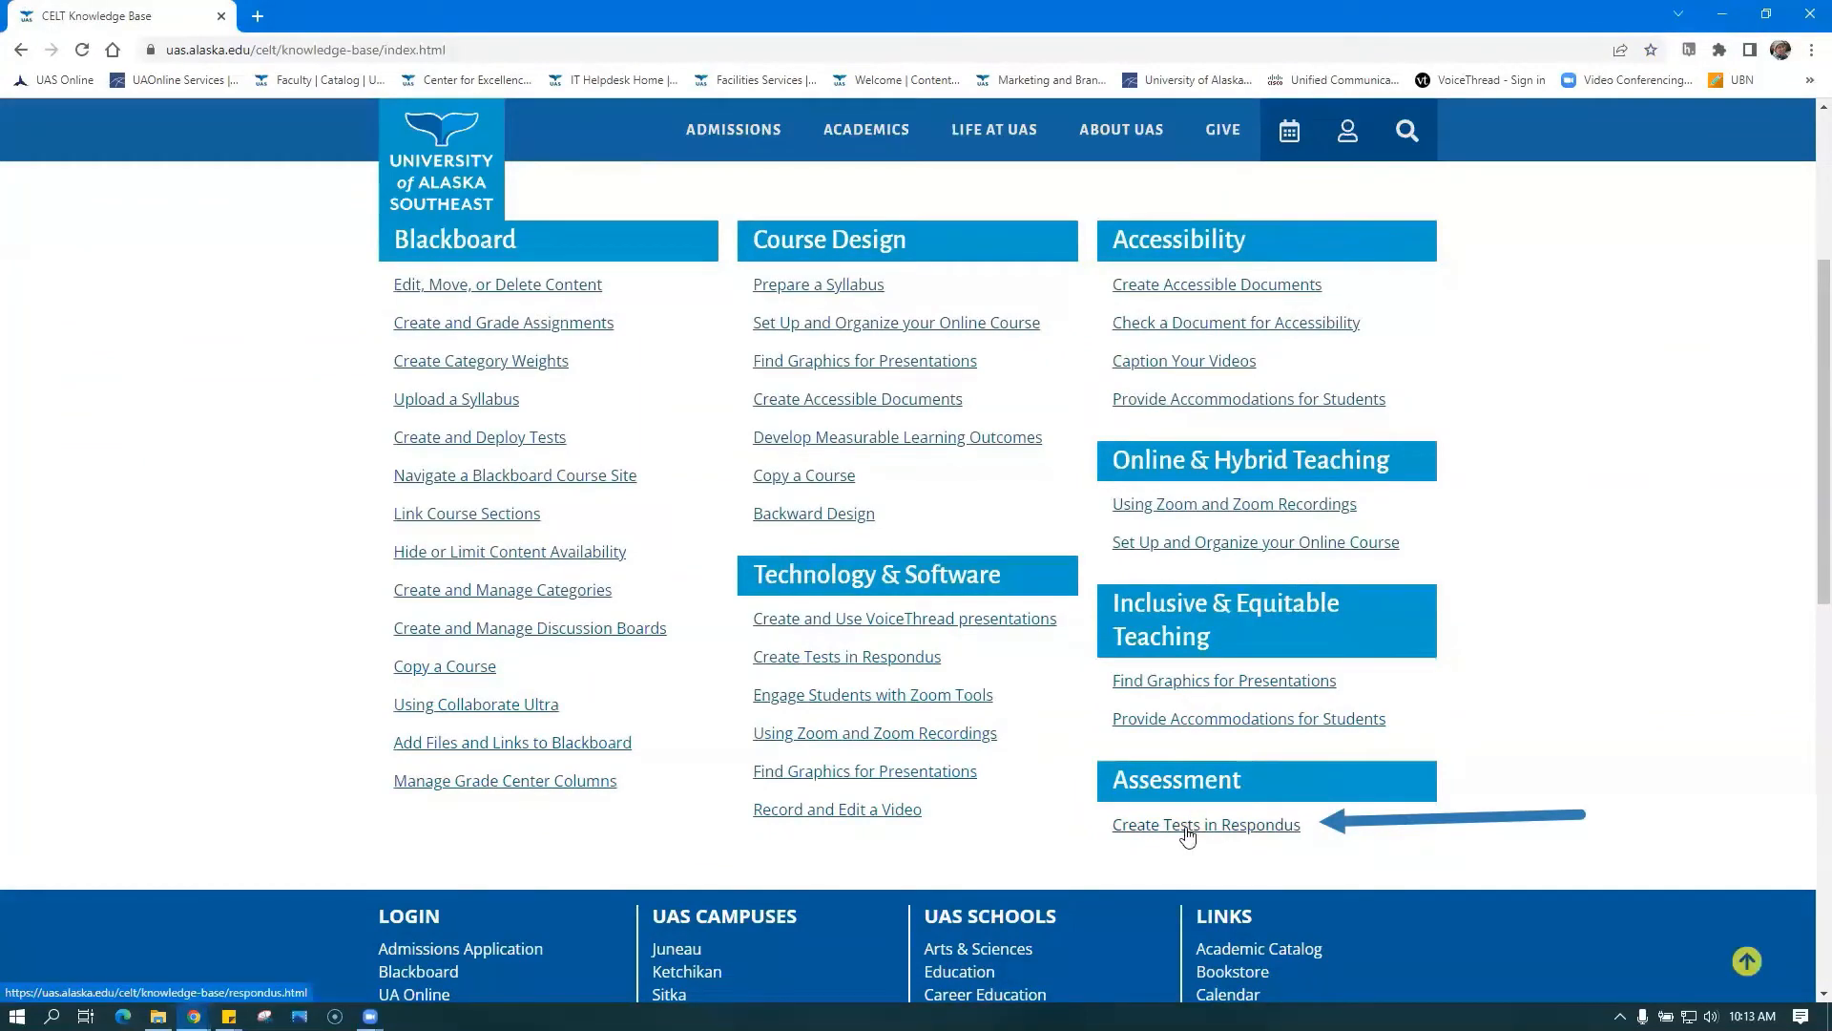
# Open the Create Tests in Respondus article and read its guide on formatting a document for import into Respondus
pyautogui.click(1187, 832)
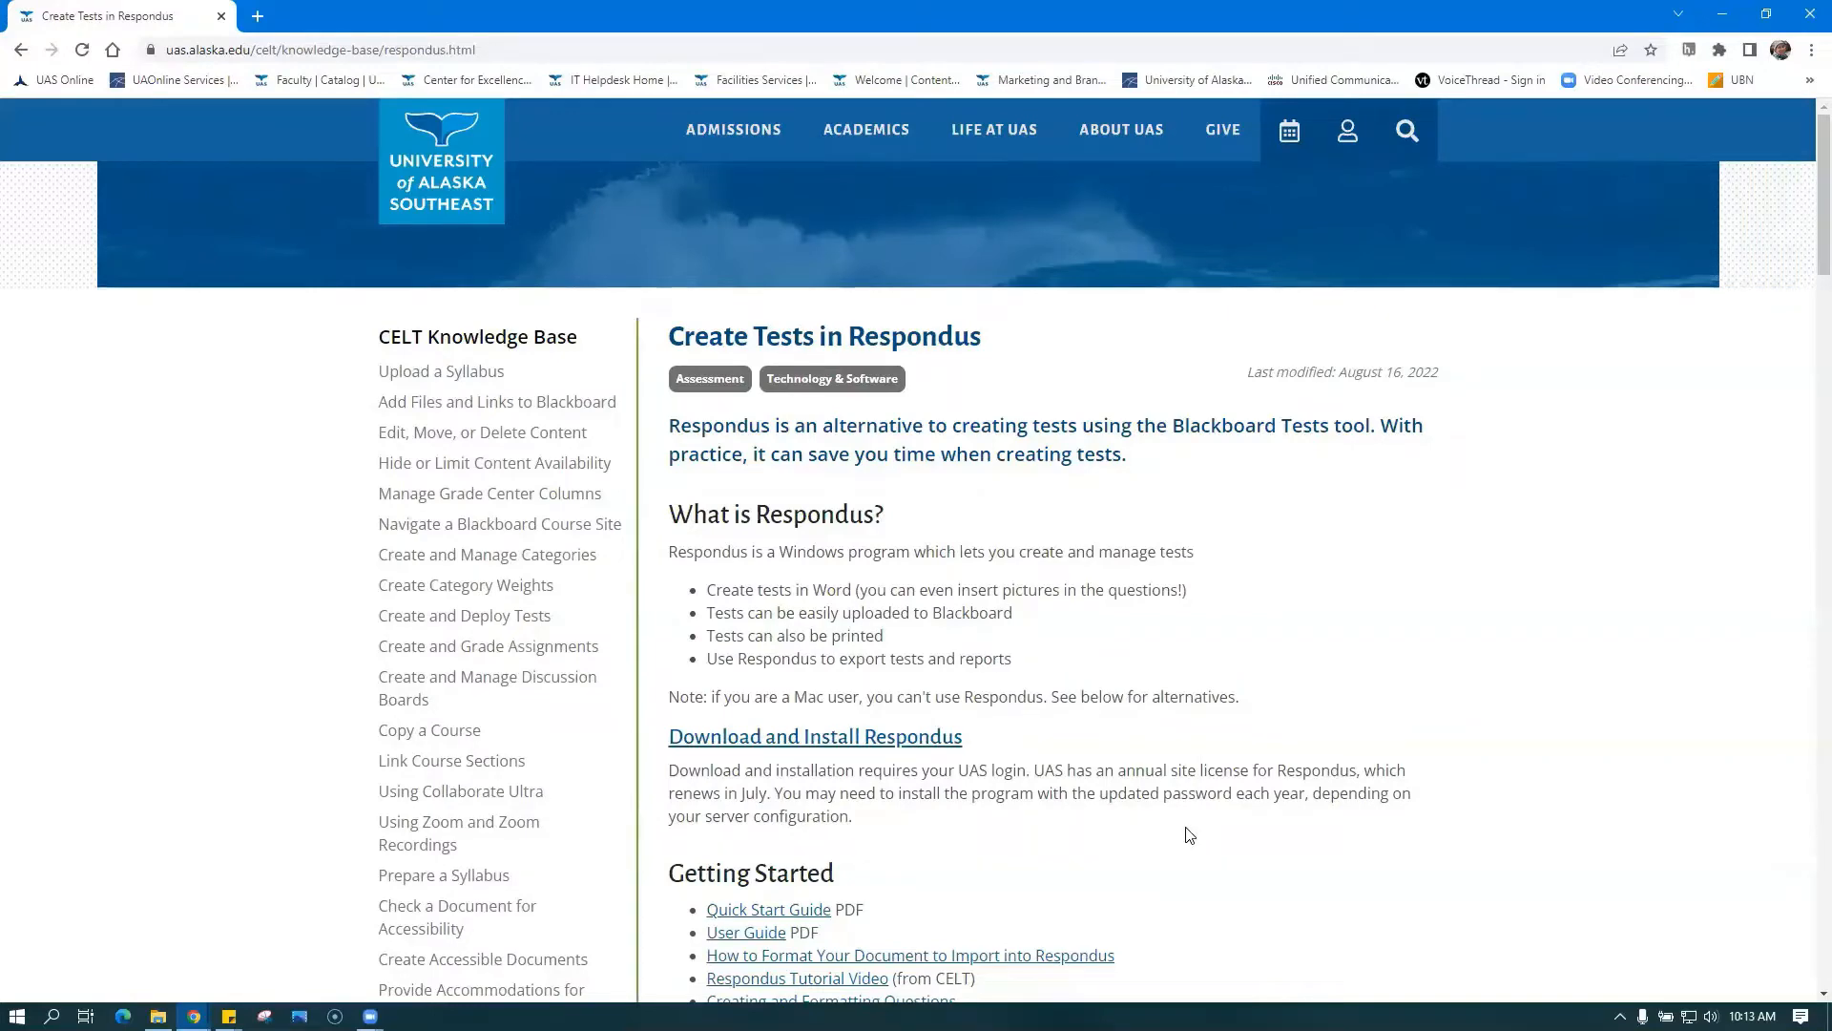
pyautogui.scroll(-4, 1190, 835)
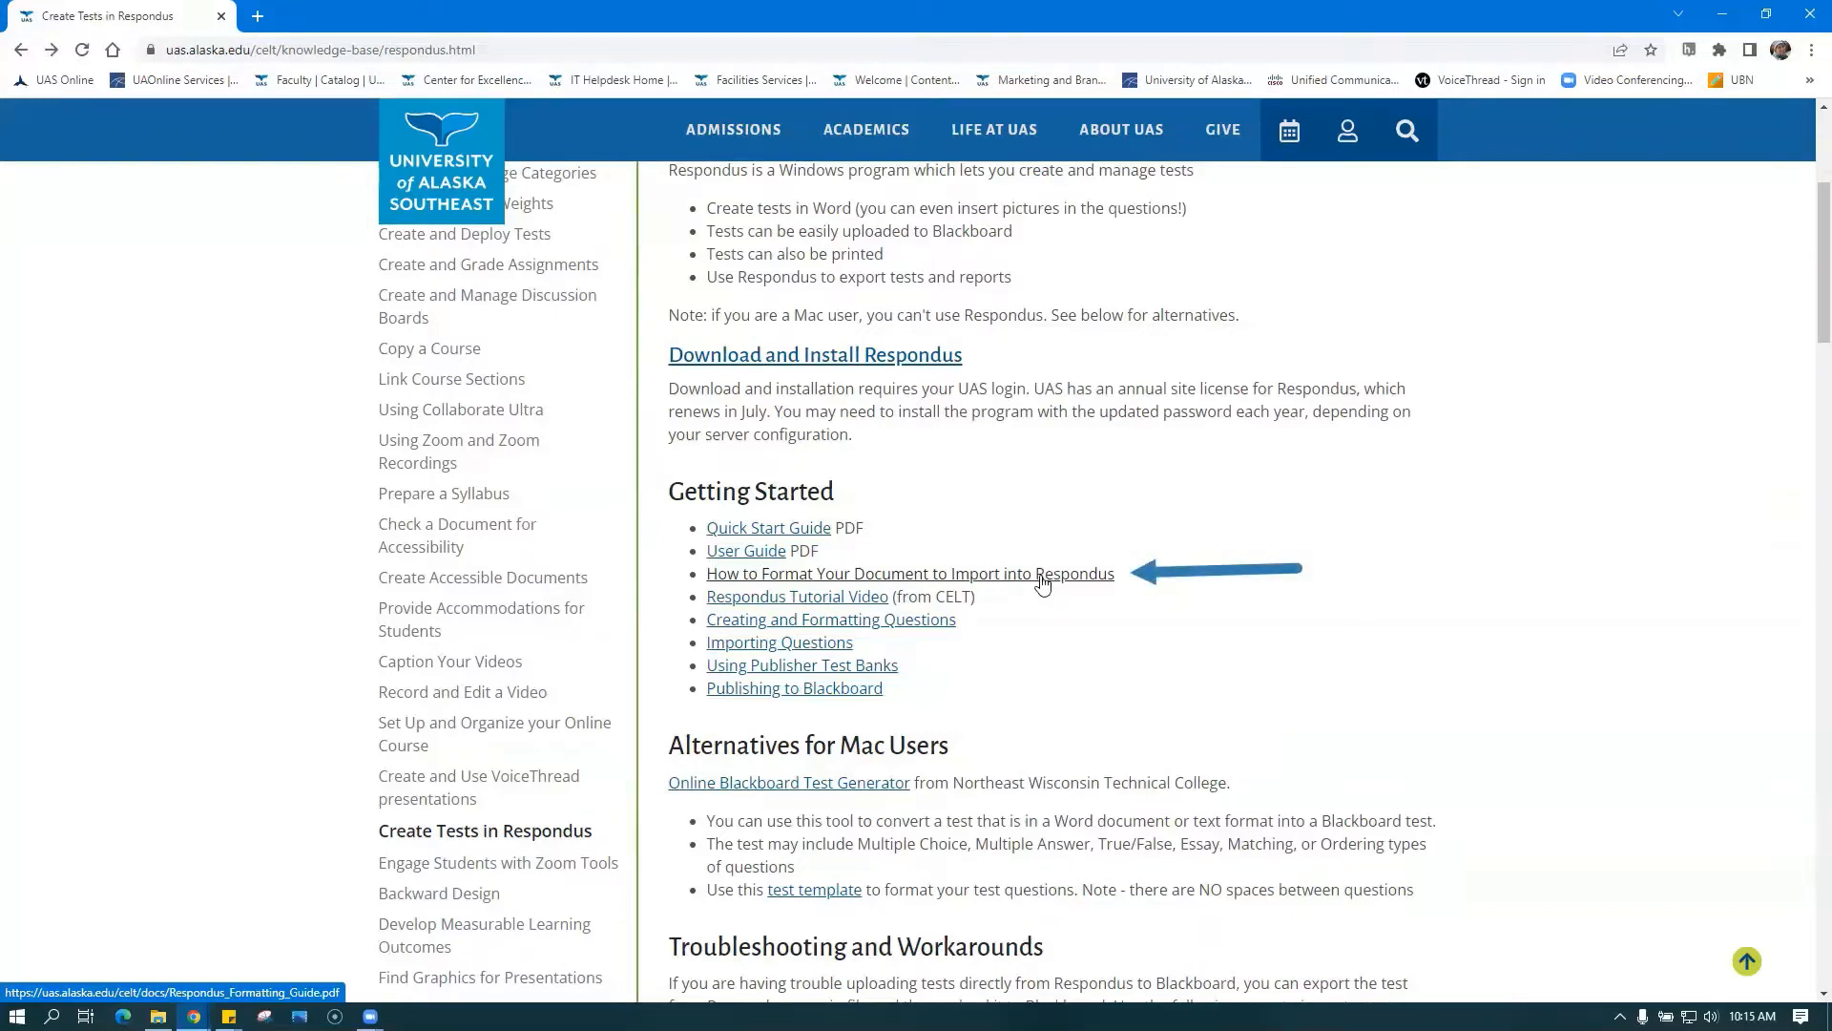
pyautogui.click(1041, 577)
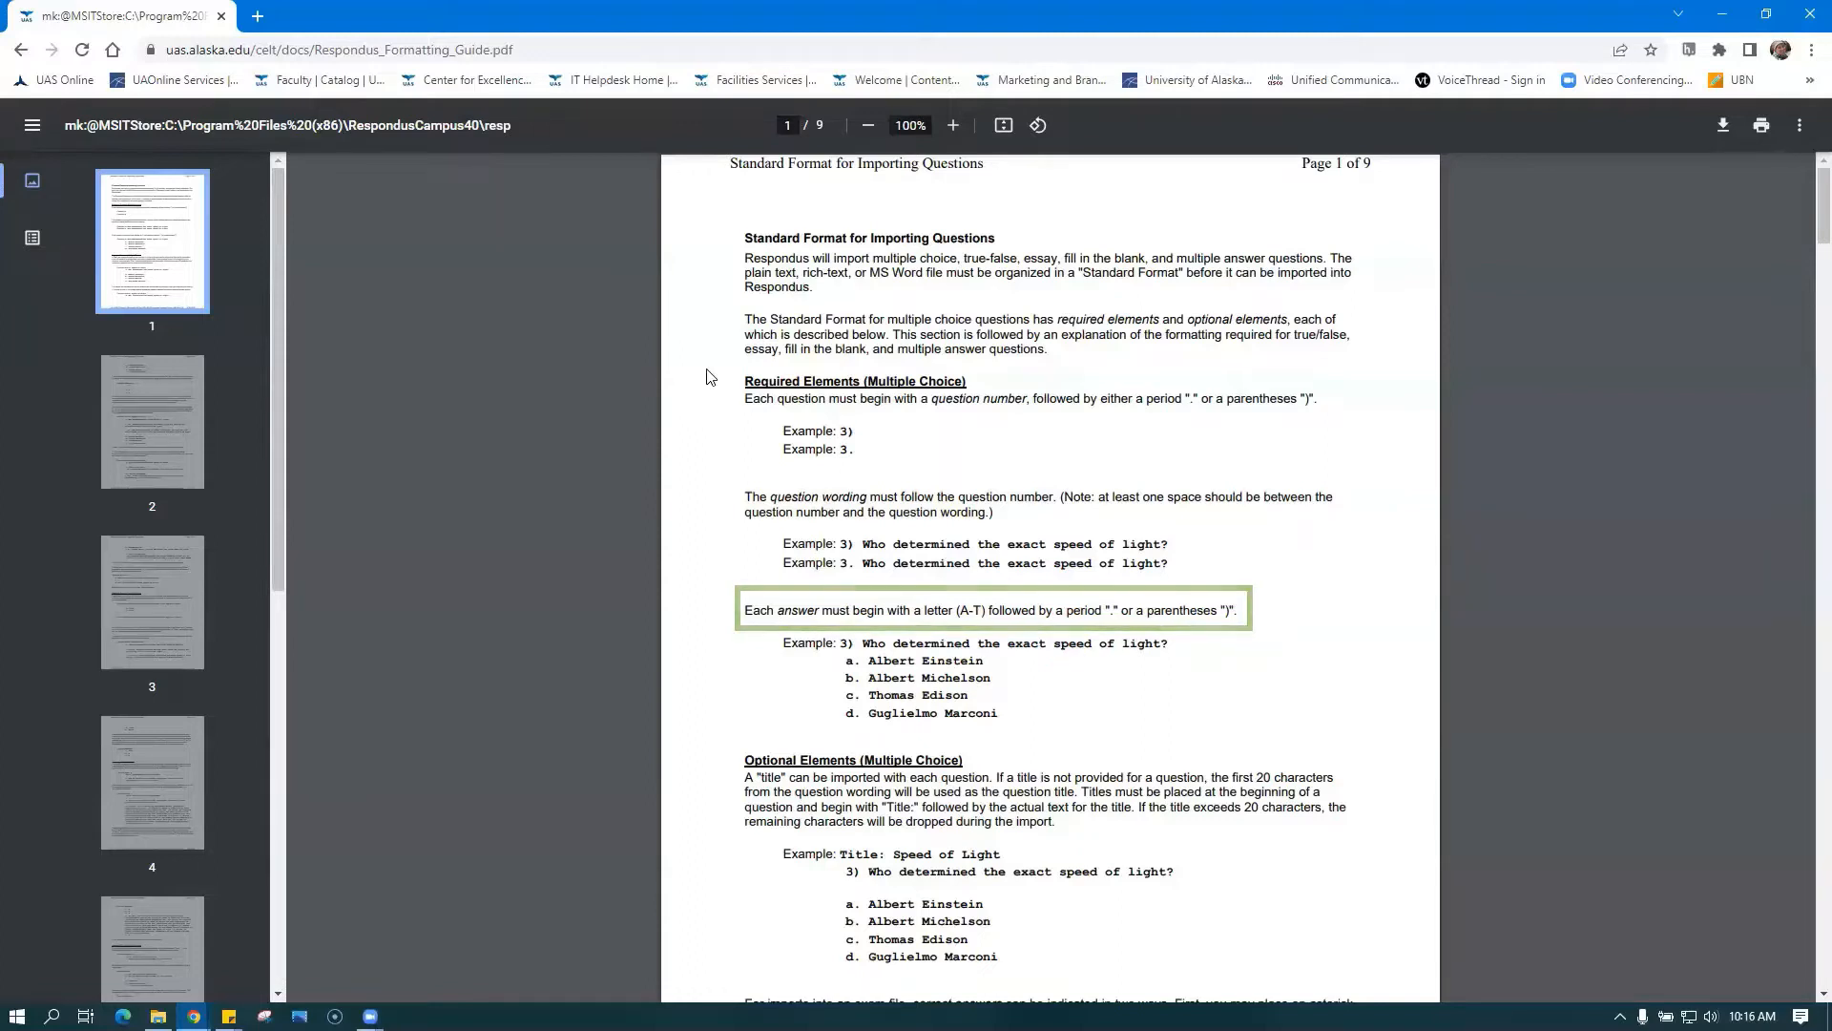
pyautogui.scroll(-8, 707, 377)
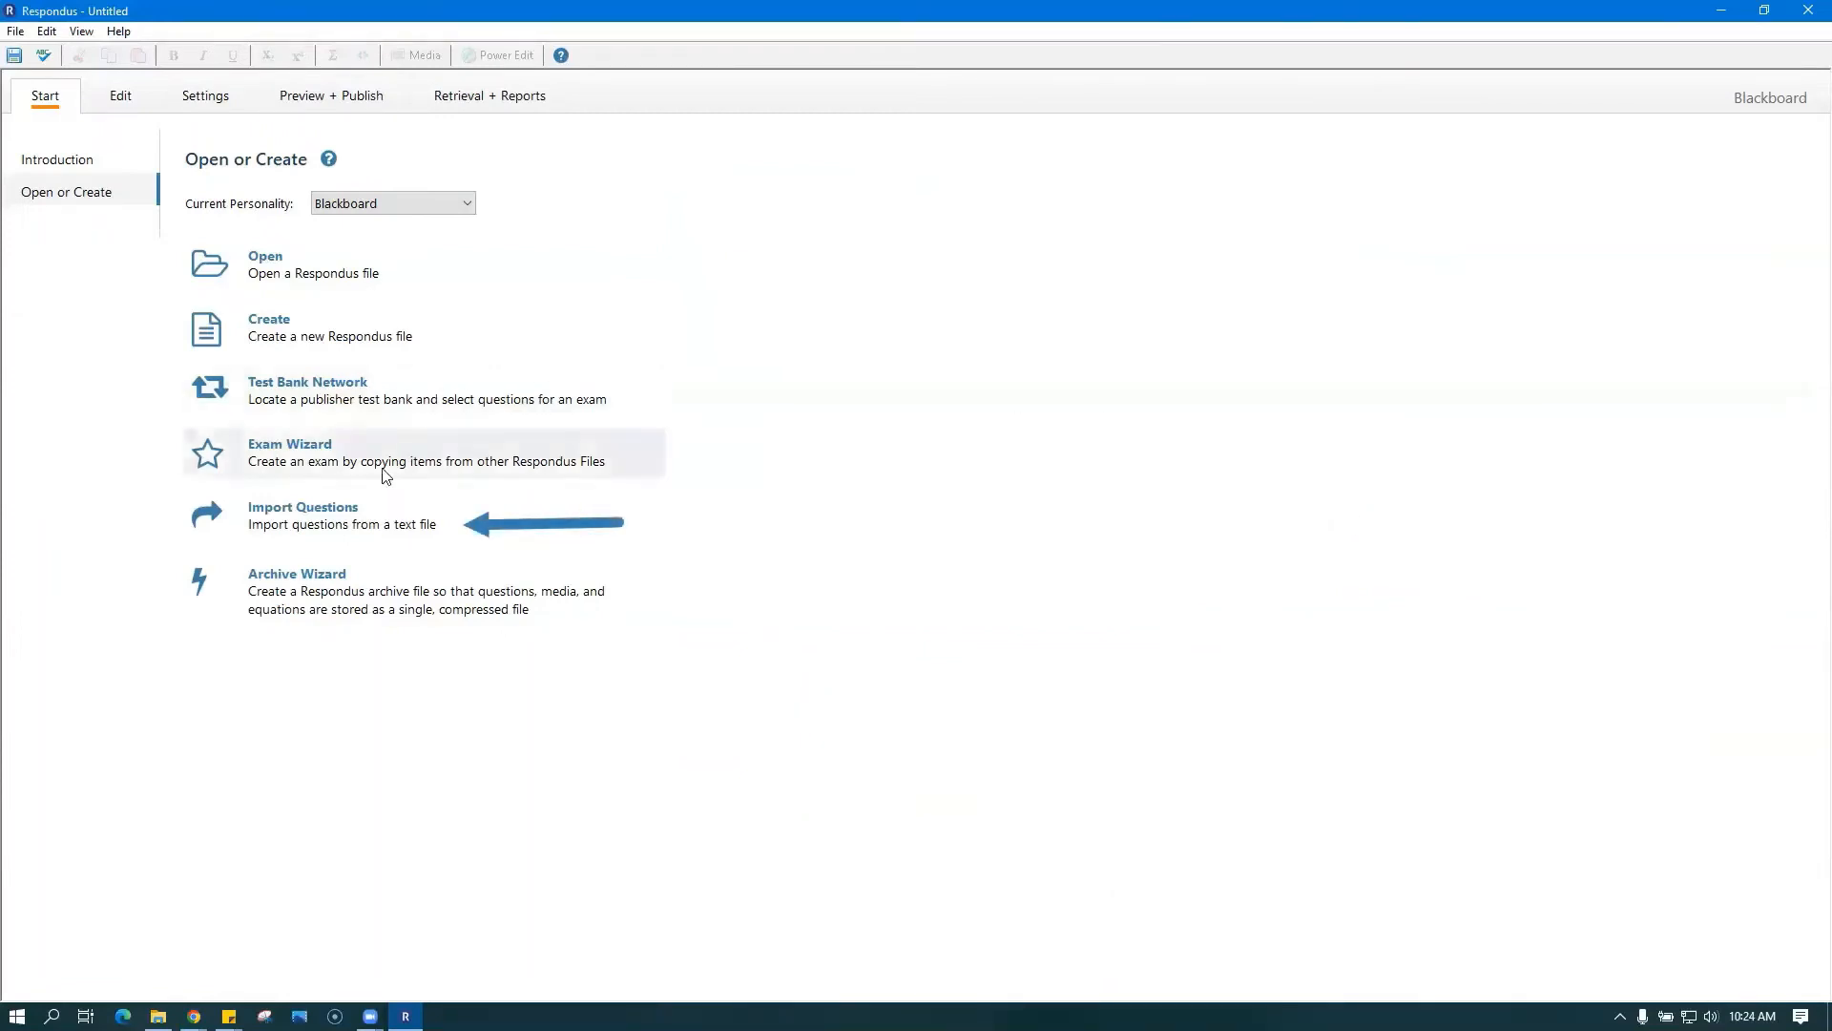
# In Respondus, start importing questions from the Microsoft Word 2007 (DOCX) file alaska-test.docx in Downloads
pyautogui.click(341, 514)
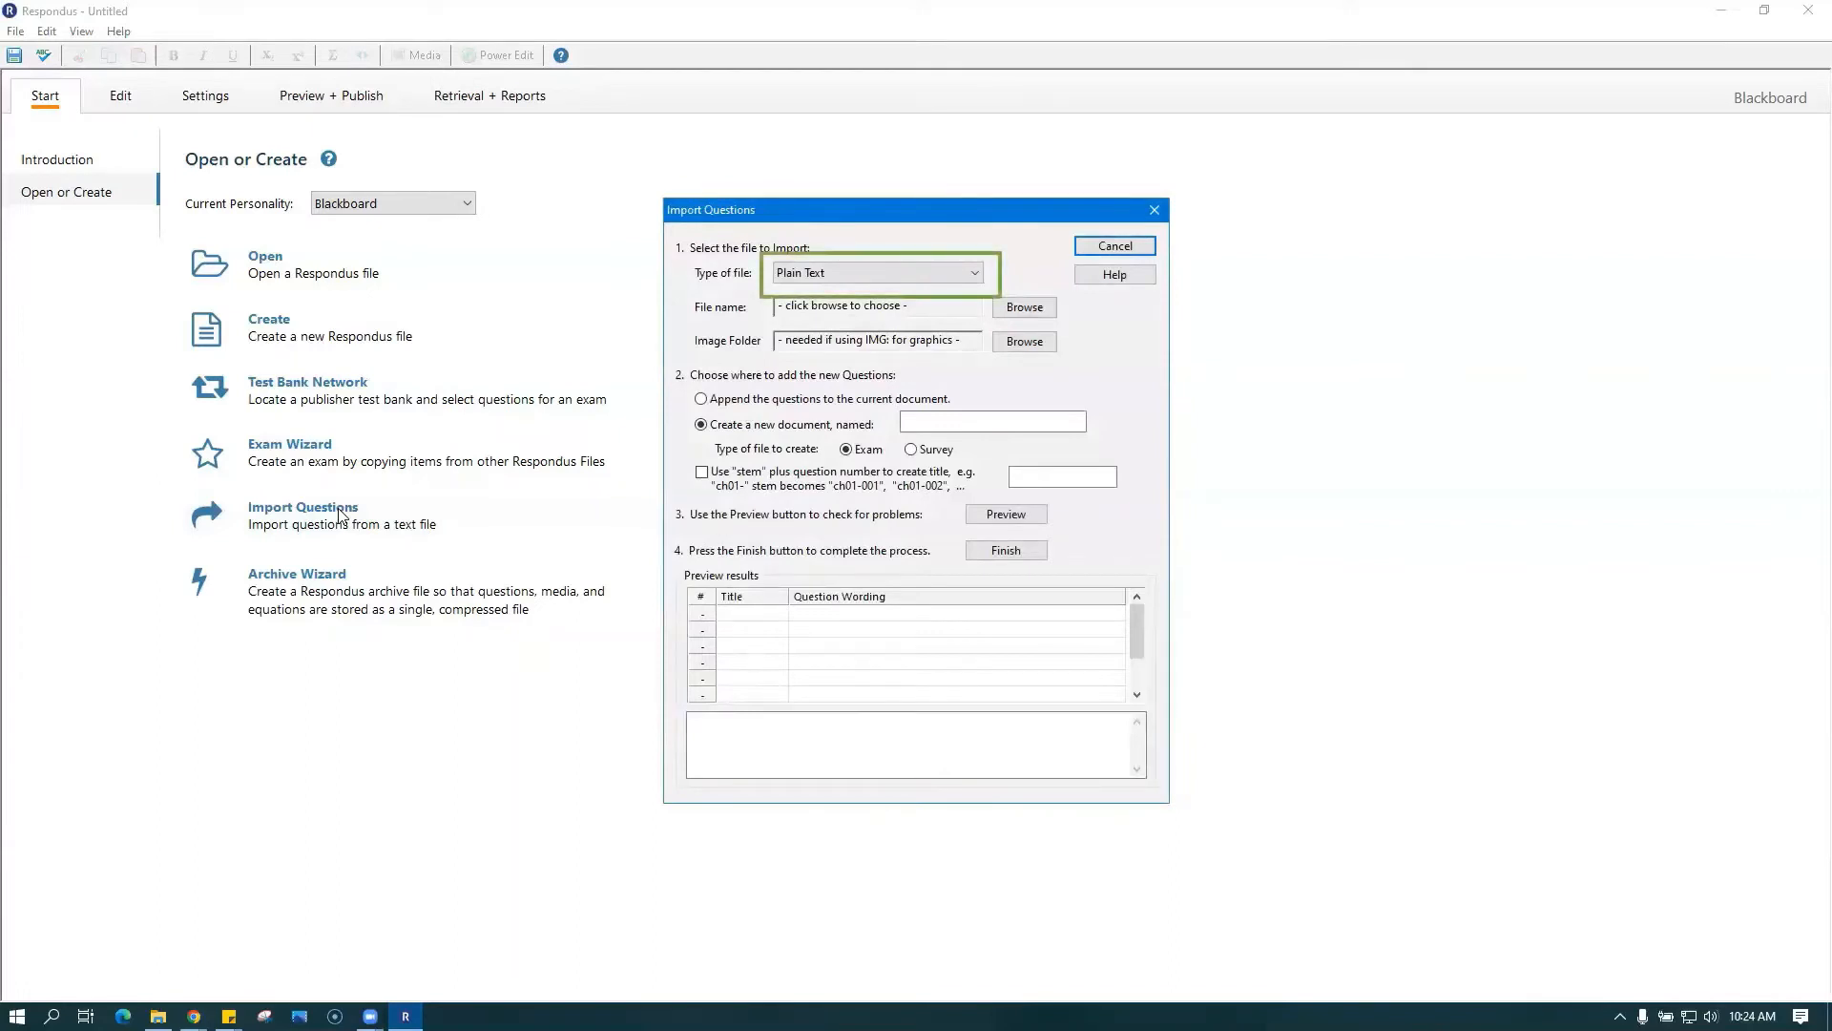
pyautogui.click(975, 277)
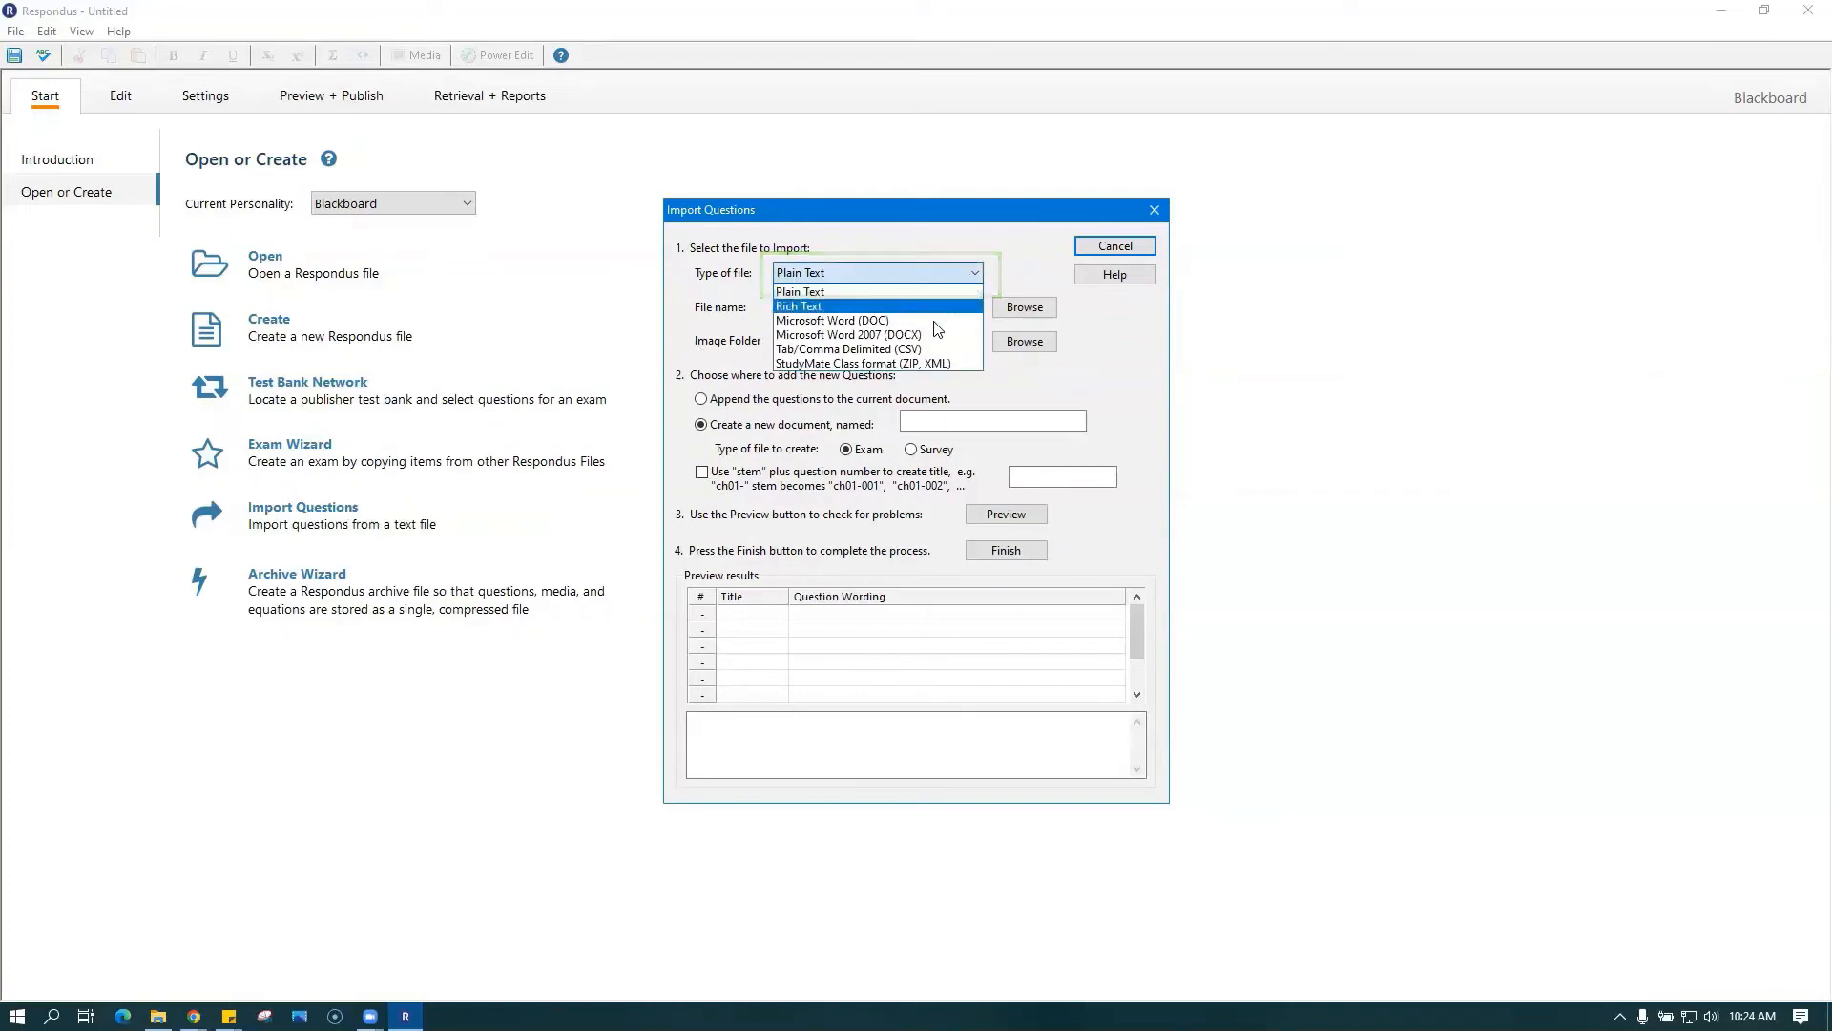
pyautogui.click(930, 335)
pyautogui.click(1024, 306)
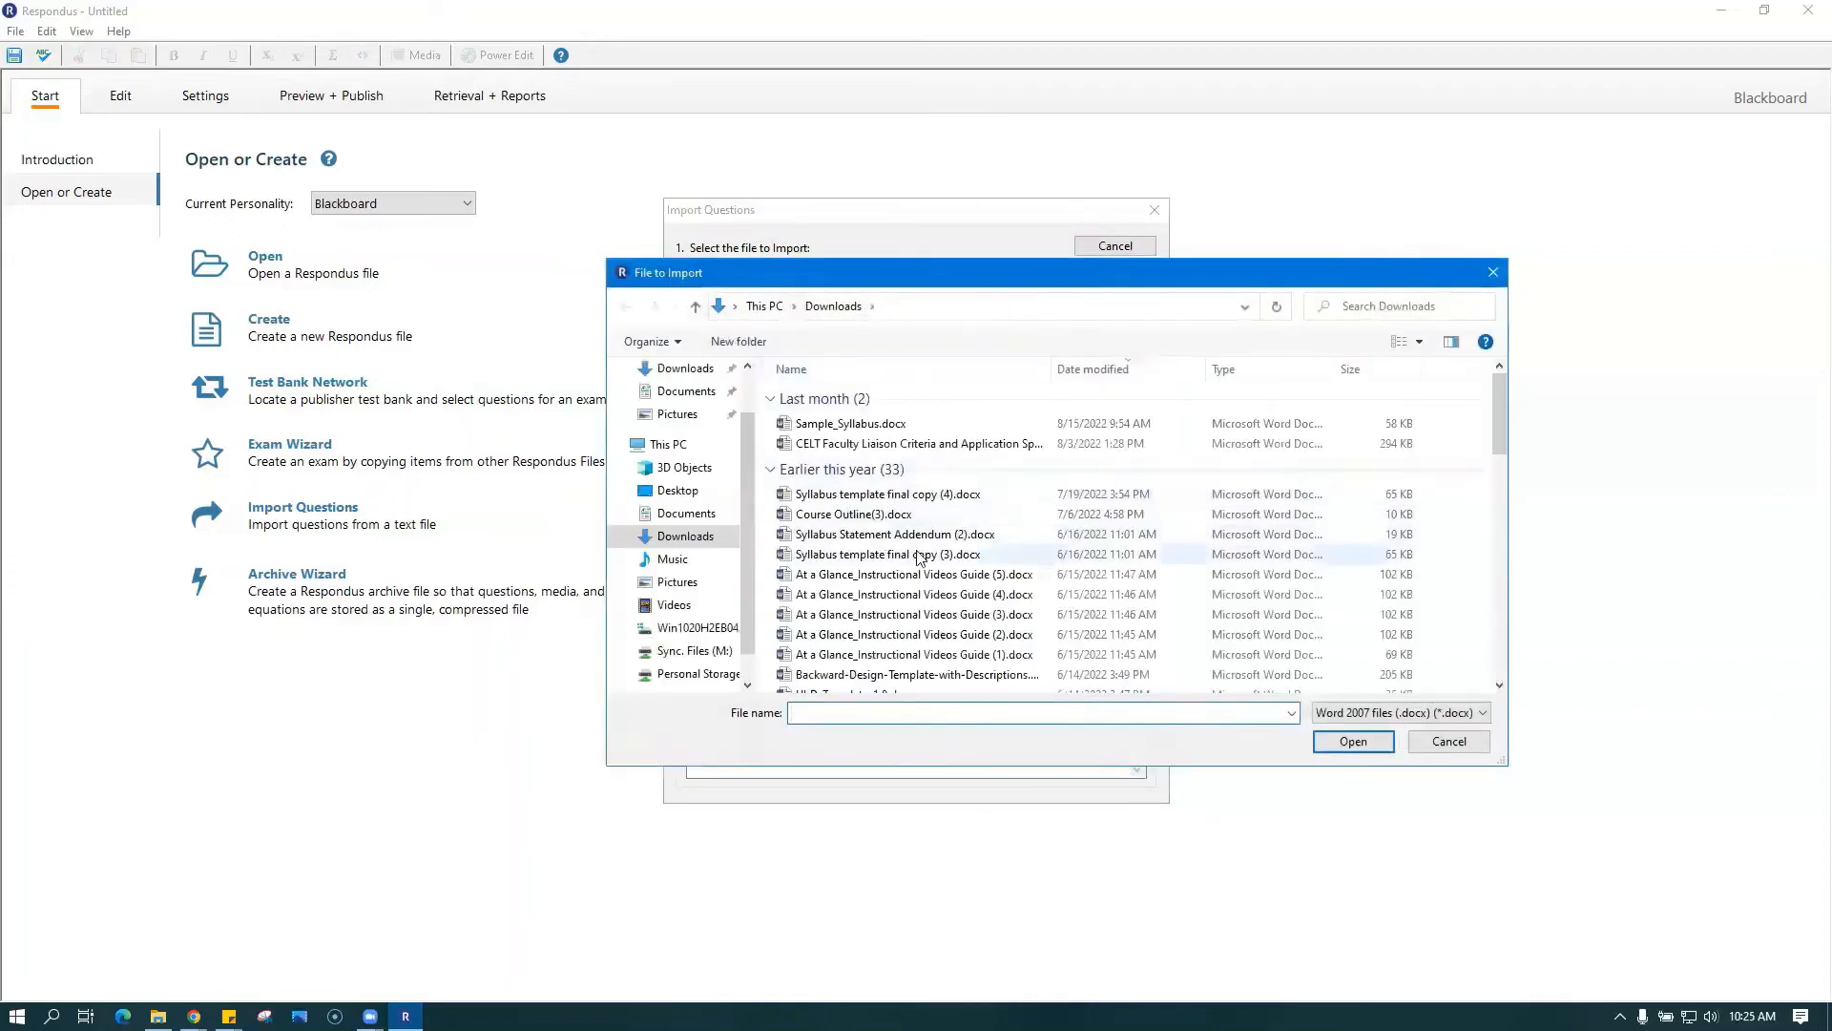
pyautogui.scroll(-10, 920, 558)
pyautogui.scroll(-3, 920, 558)
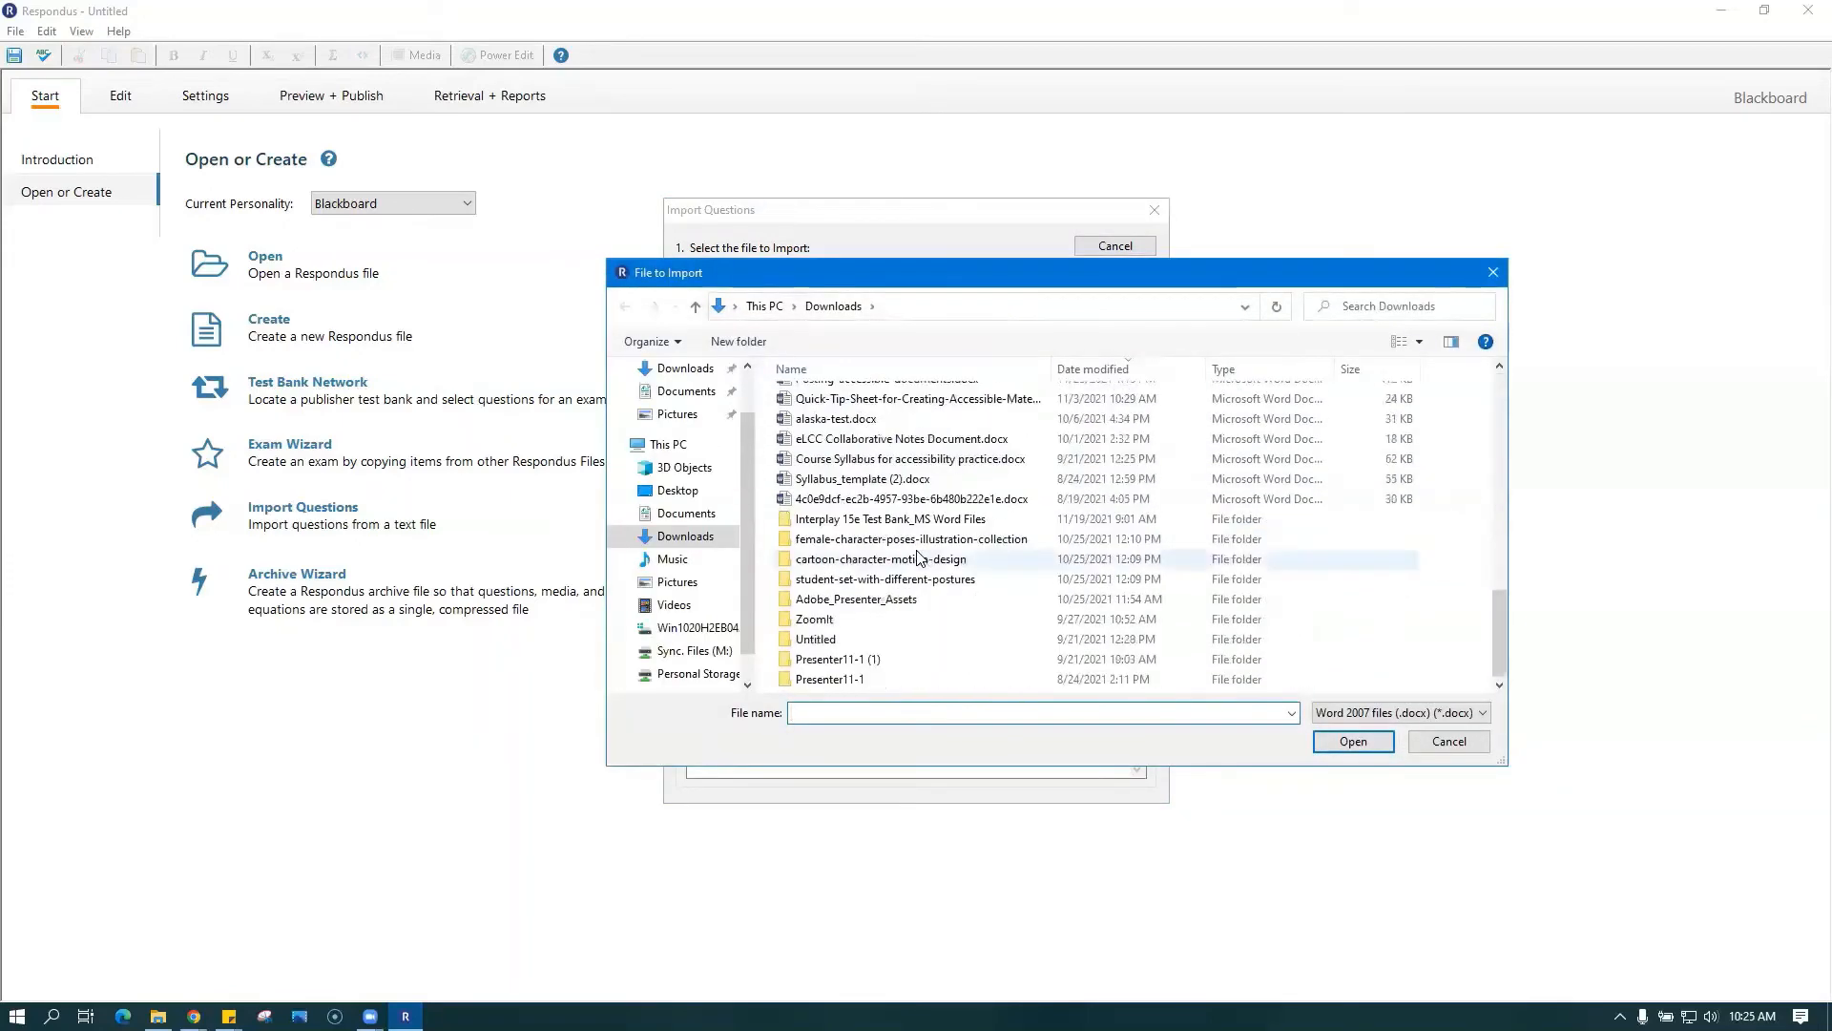
pyautogui.doubleClick(832, 418)
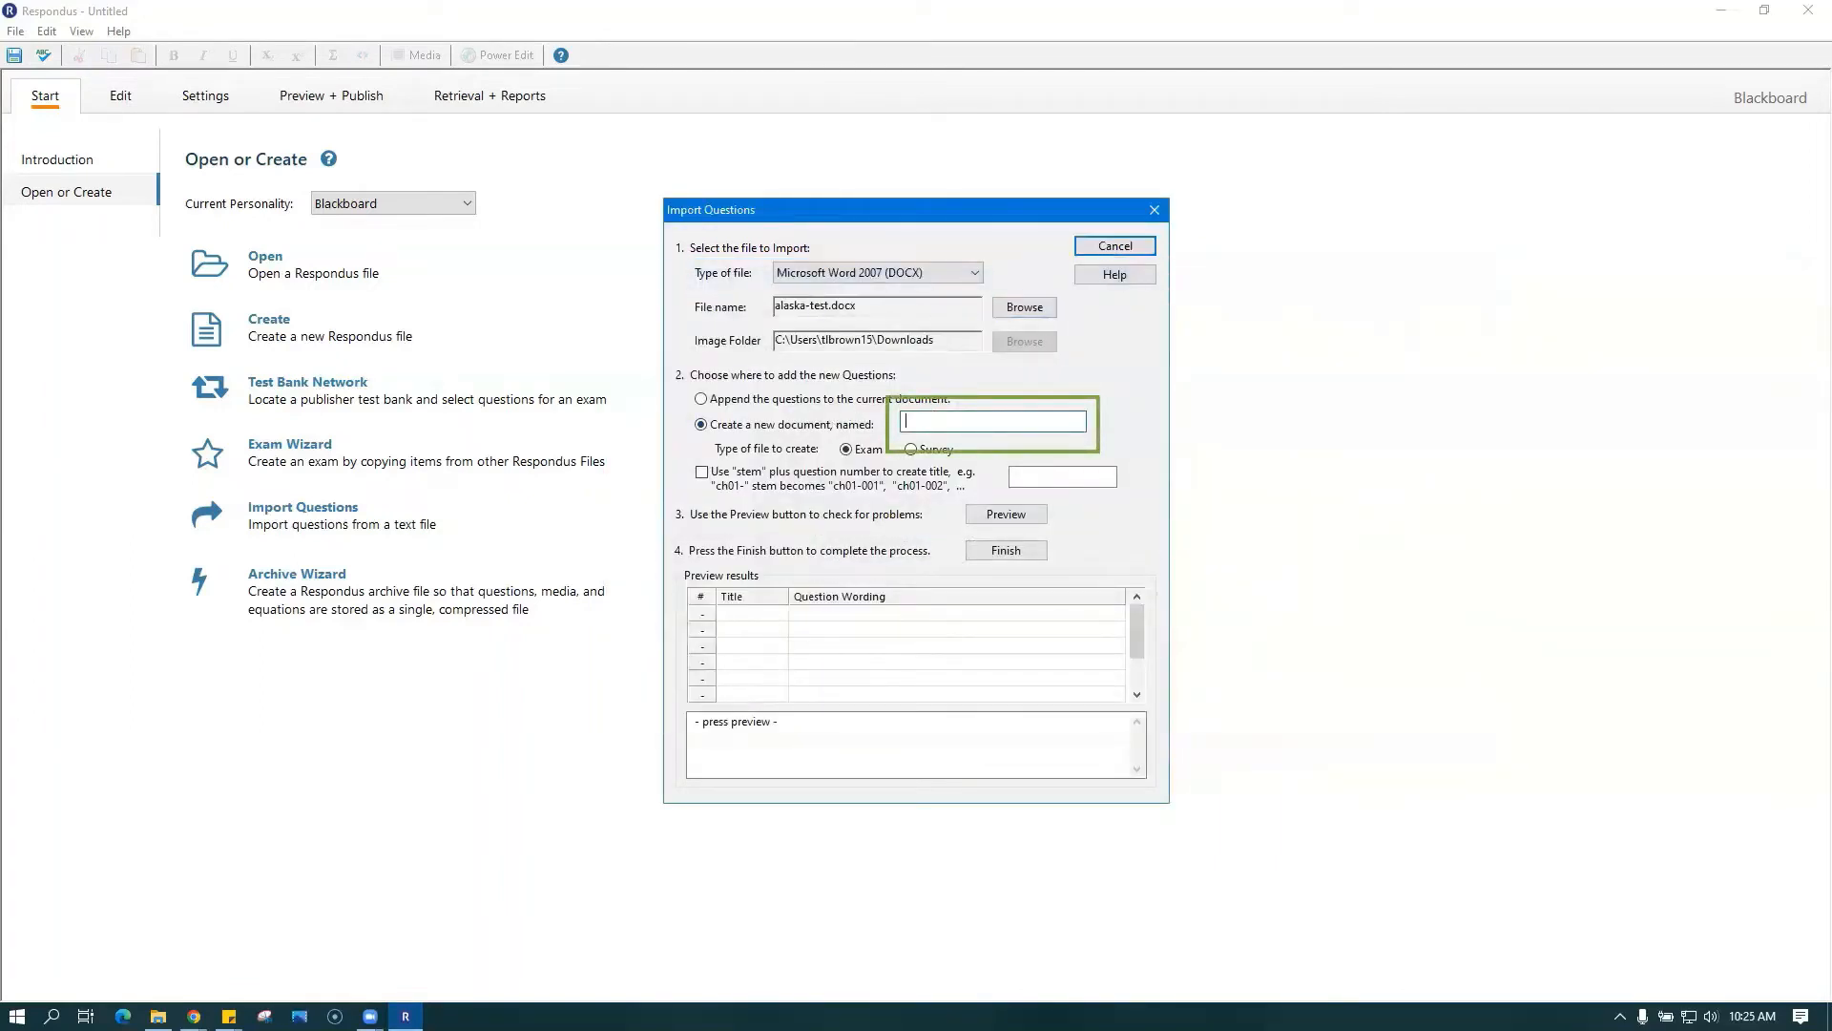
# Name the new document Alaska Knowledge Quiz, preview the questions for problems, and complete the import
pyautogui.write('Alaska Knowledge Quiz')
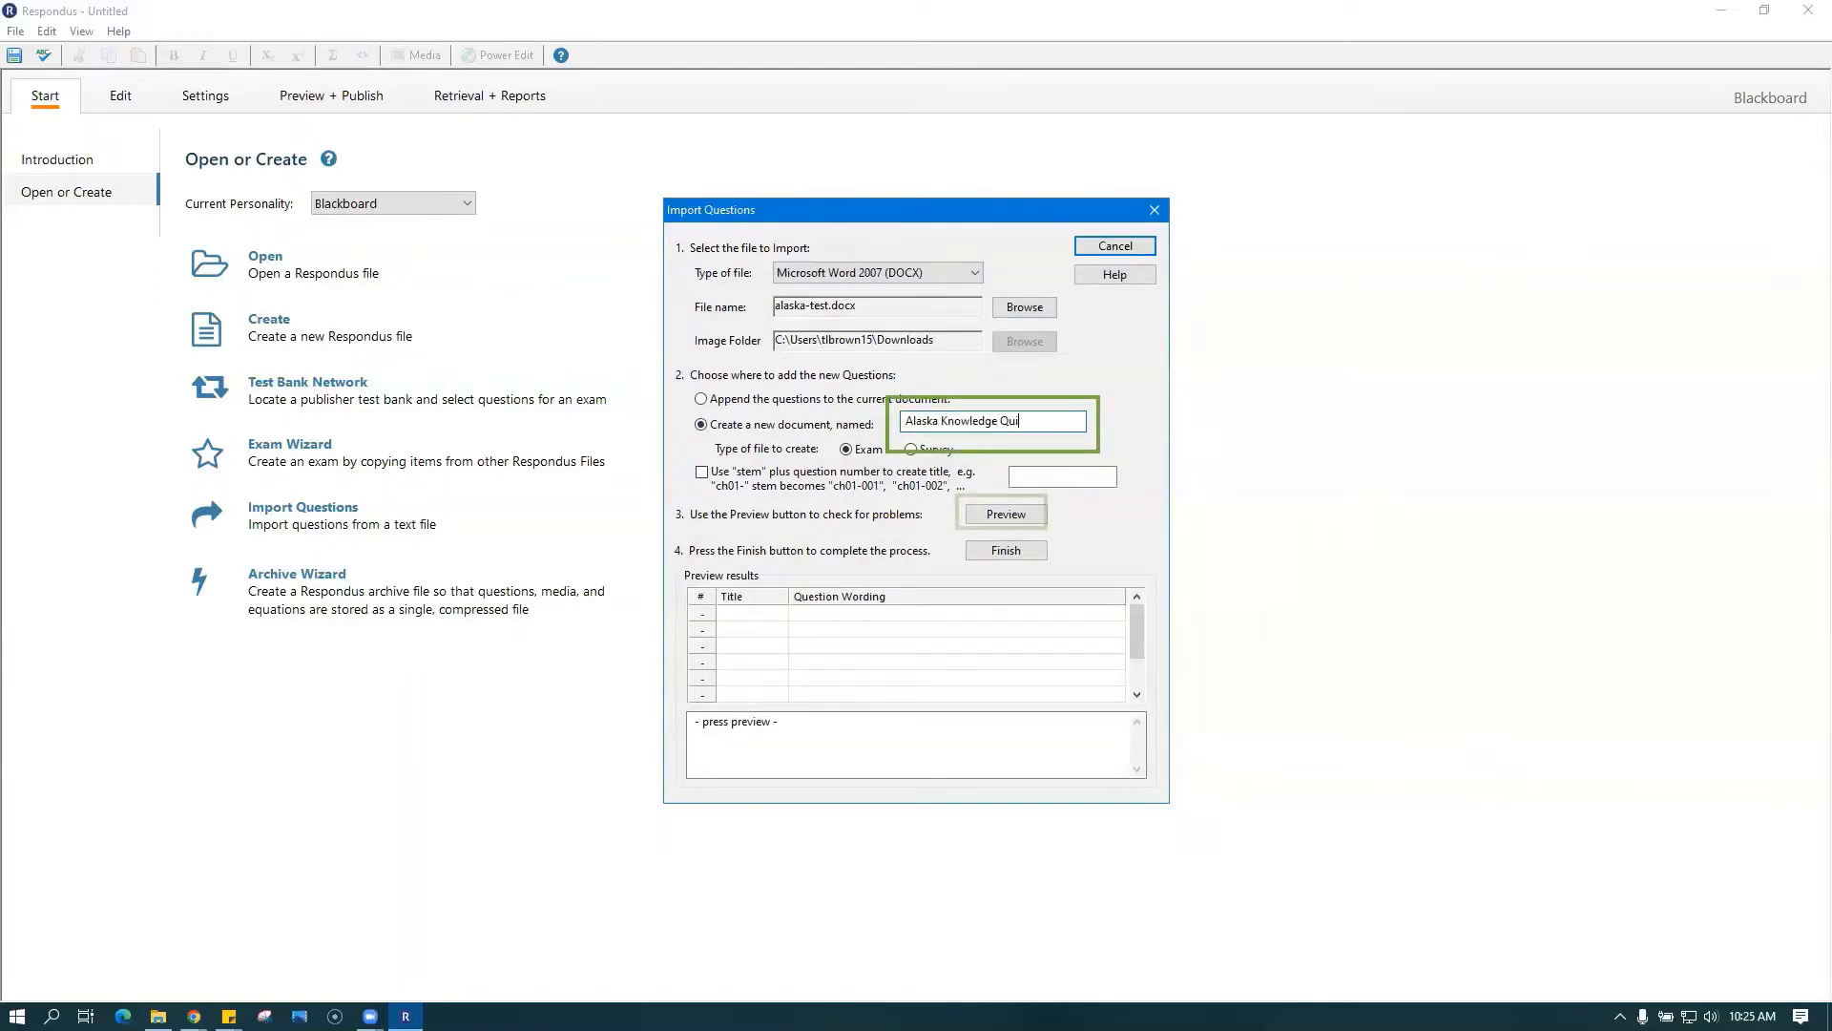
pyautogui.click(1026, 516)
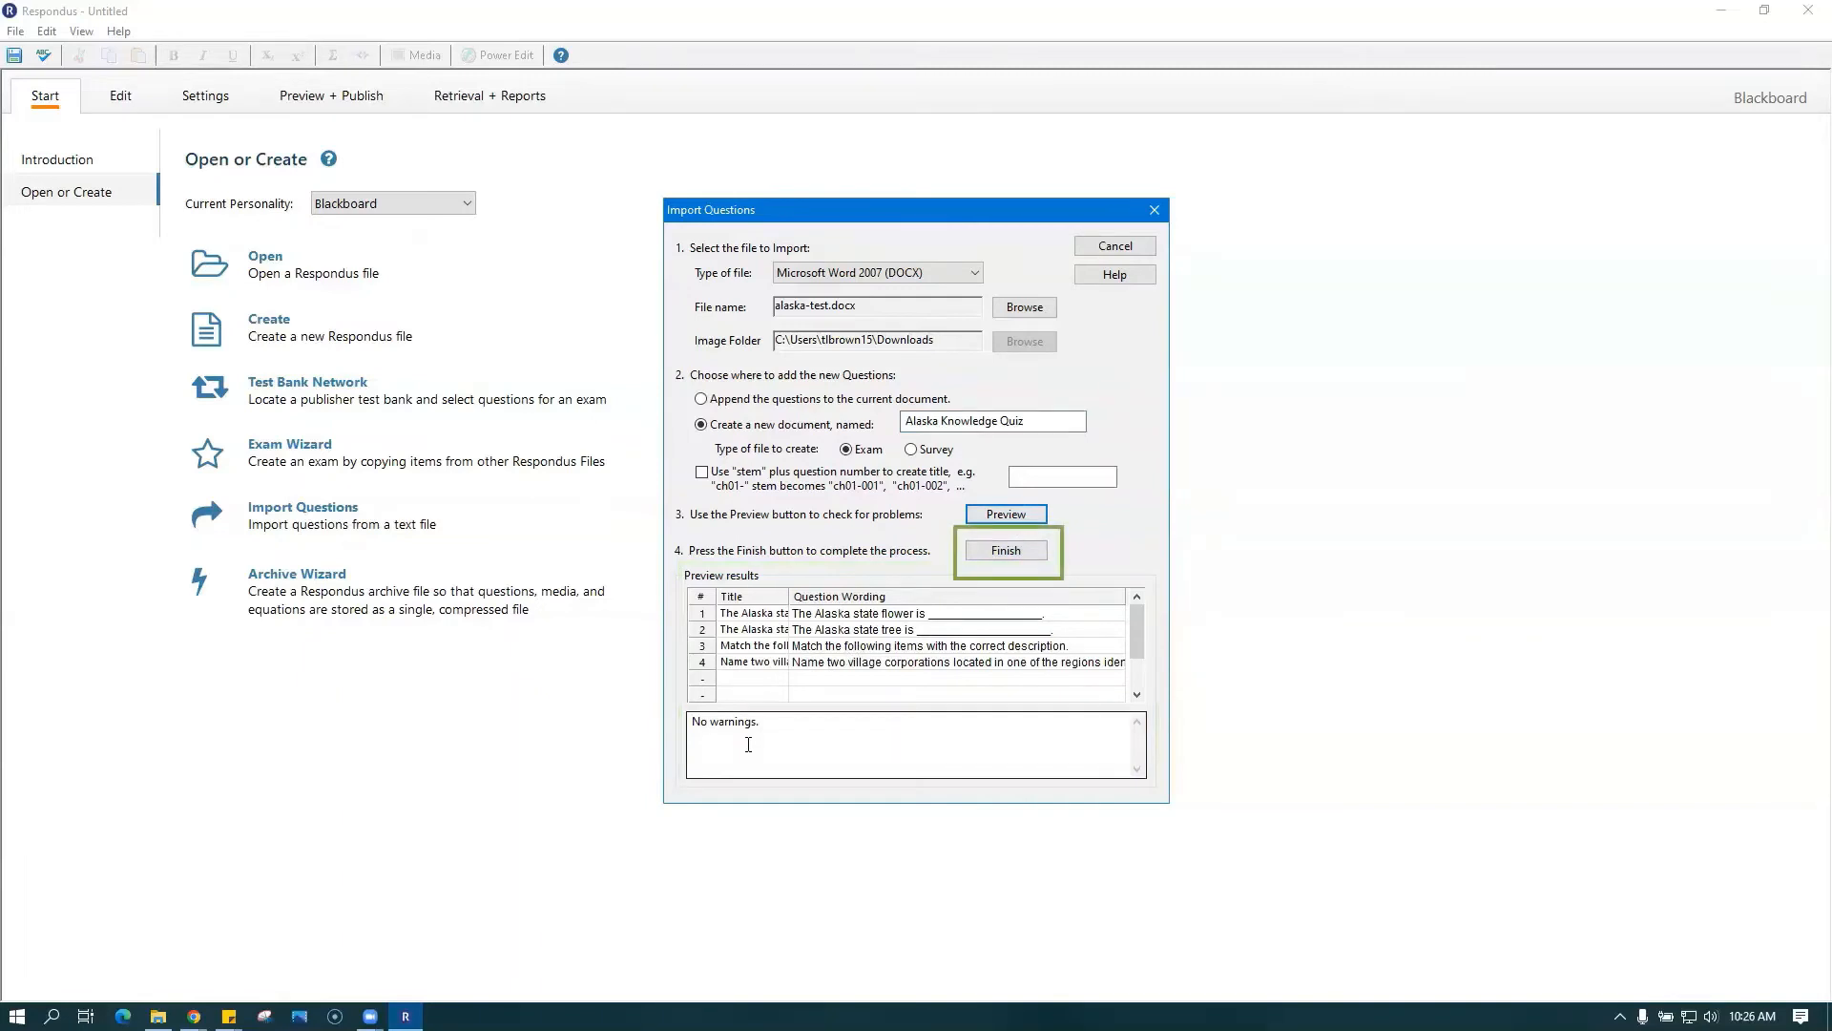
pyautogui.click(1002, 556)
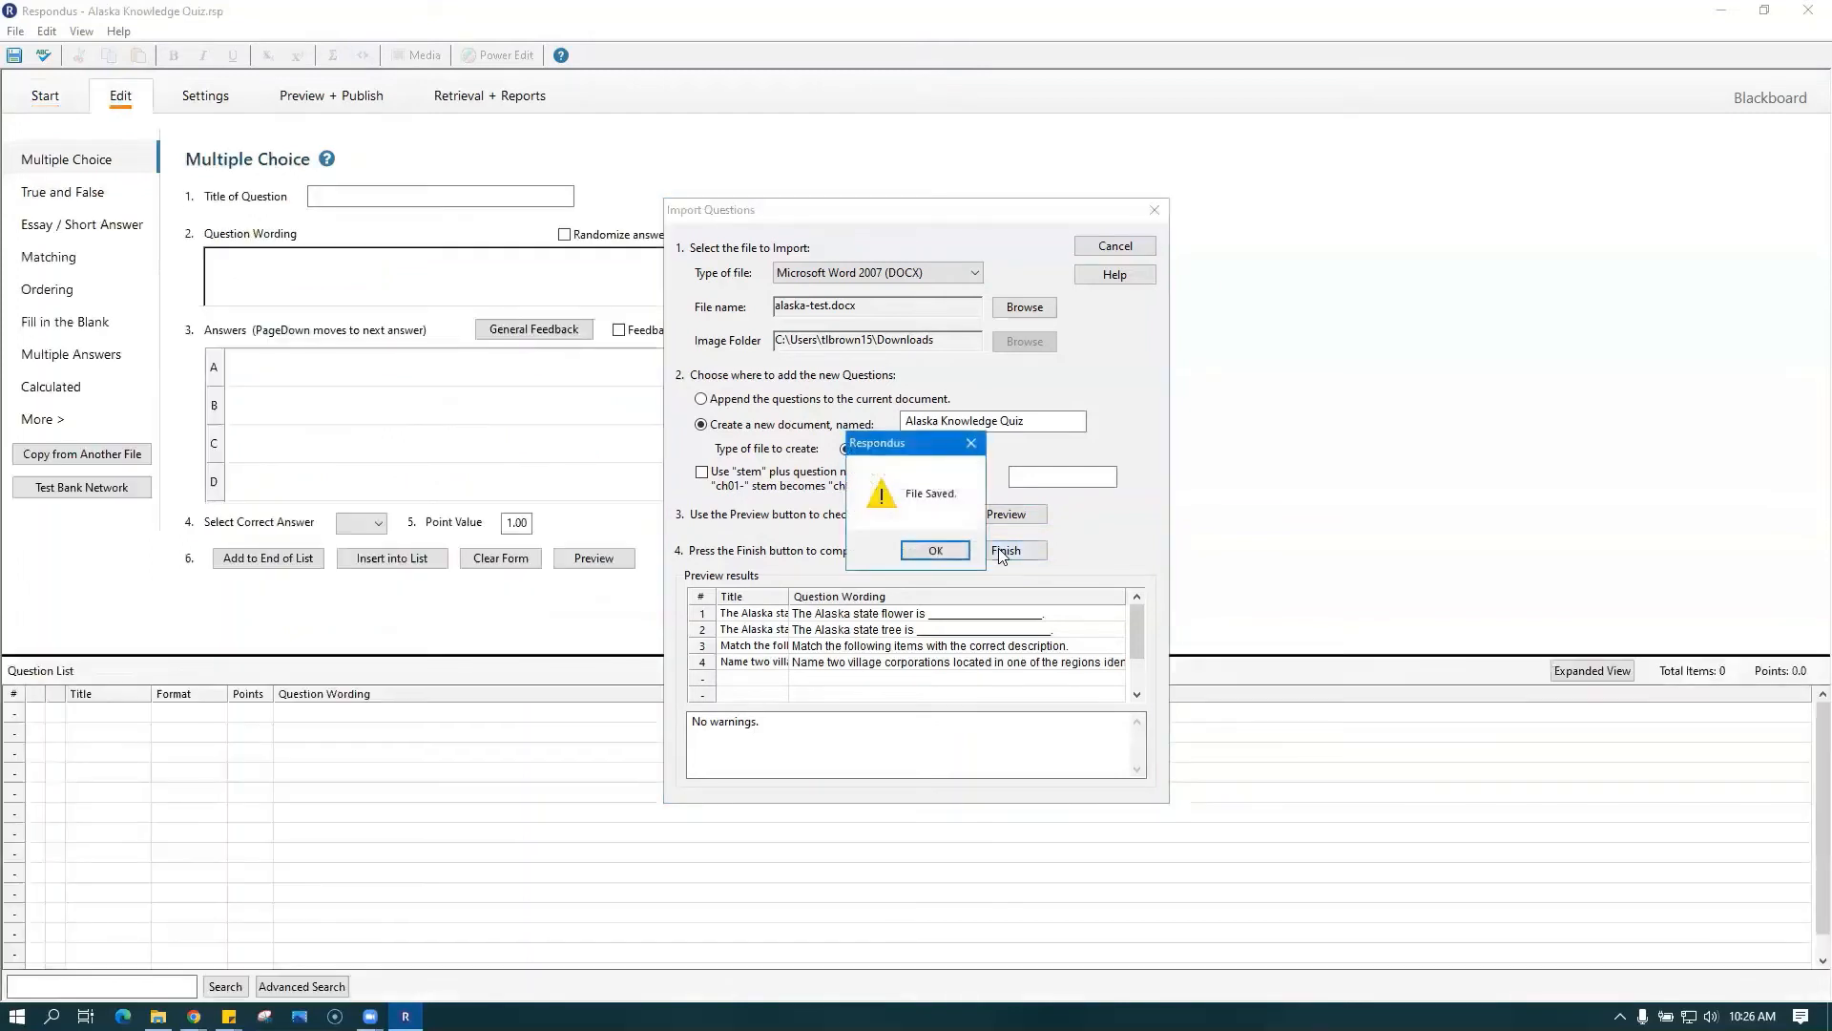
pyautogui.click(935, 551)
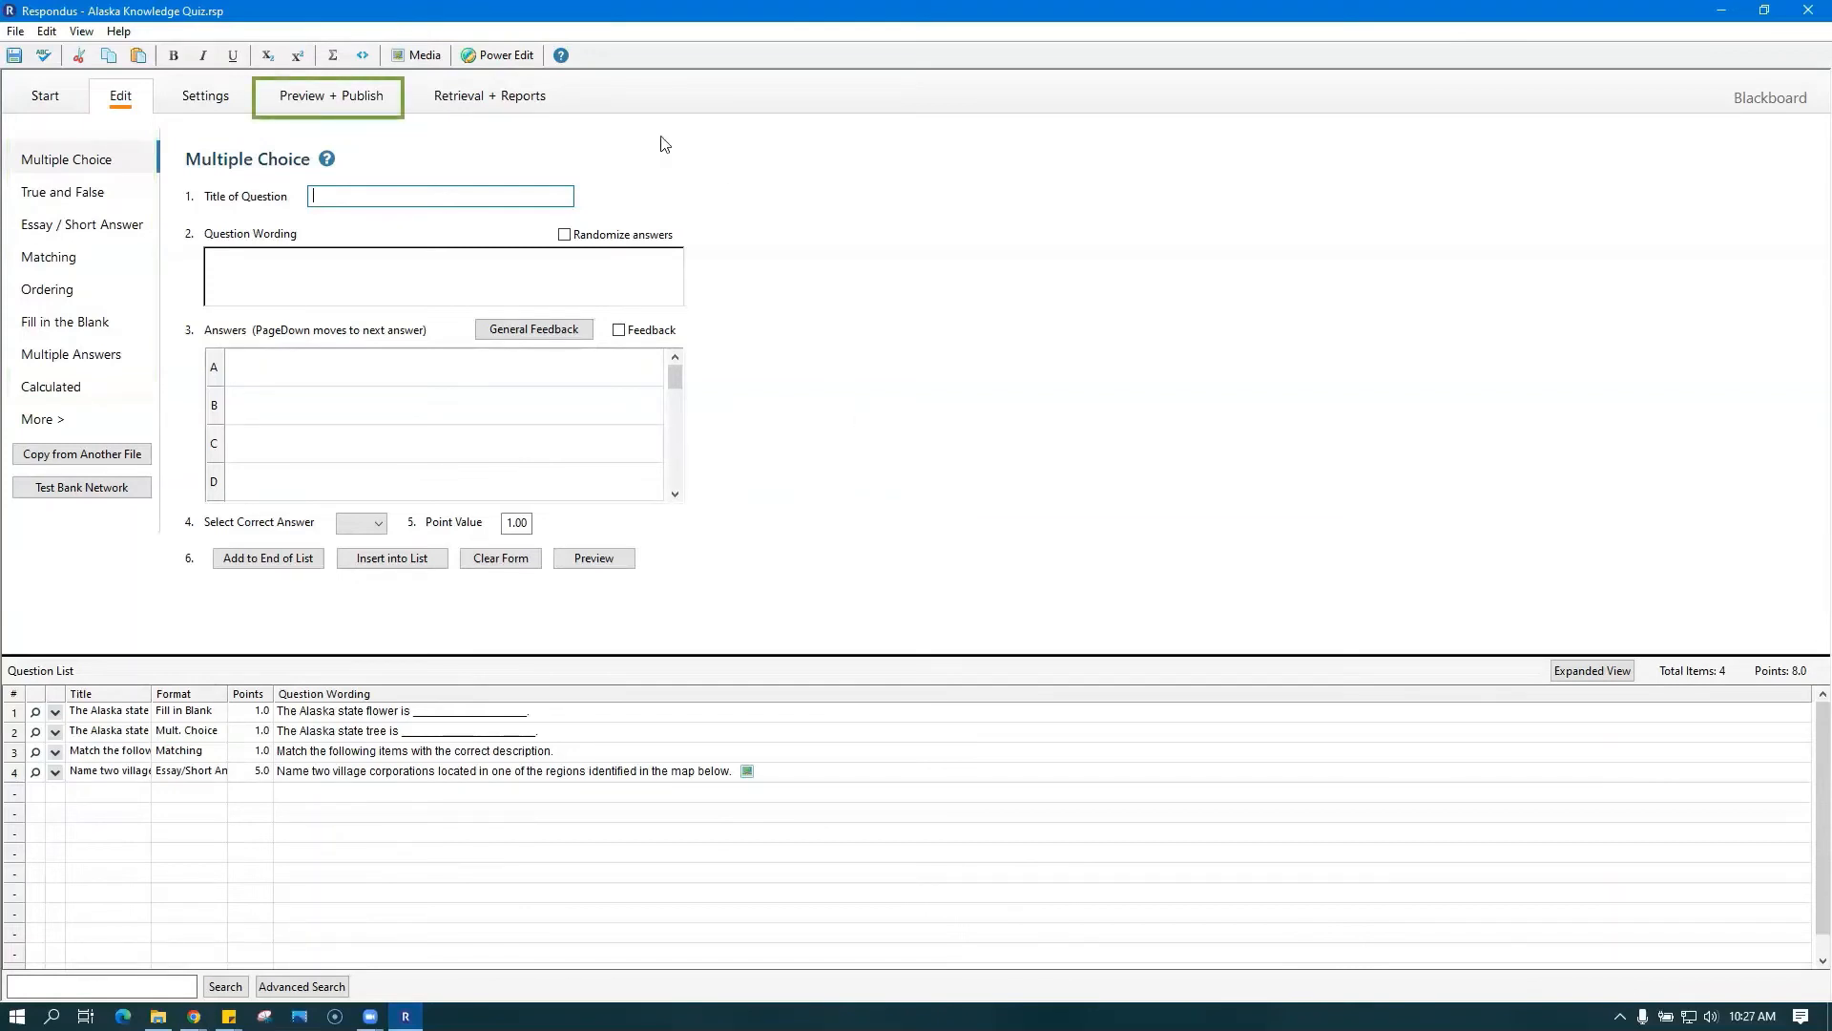
# Start the Publish Wizard for sending the Alaska Knowledge Quiz to Blackboard
pyautogui.click(375, 99)
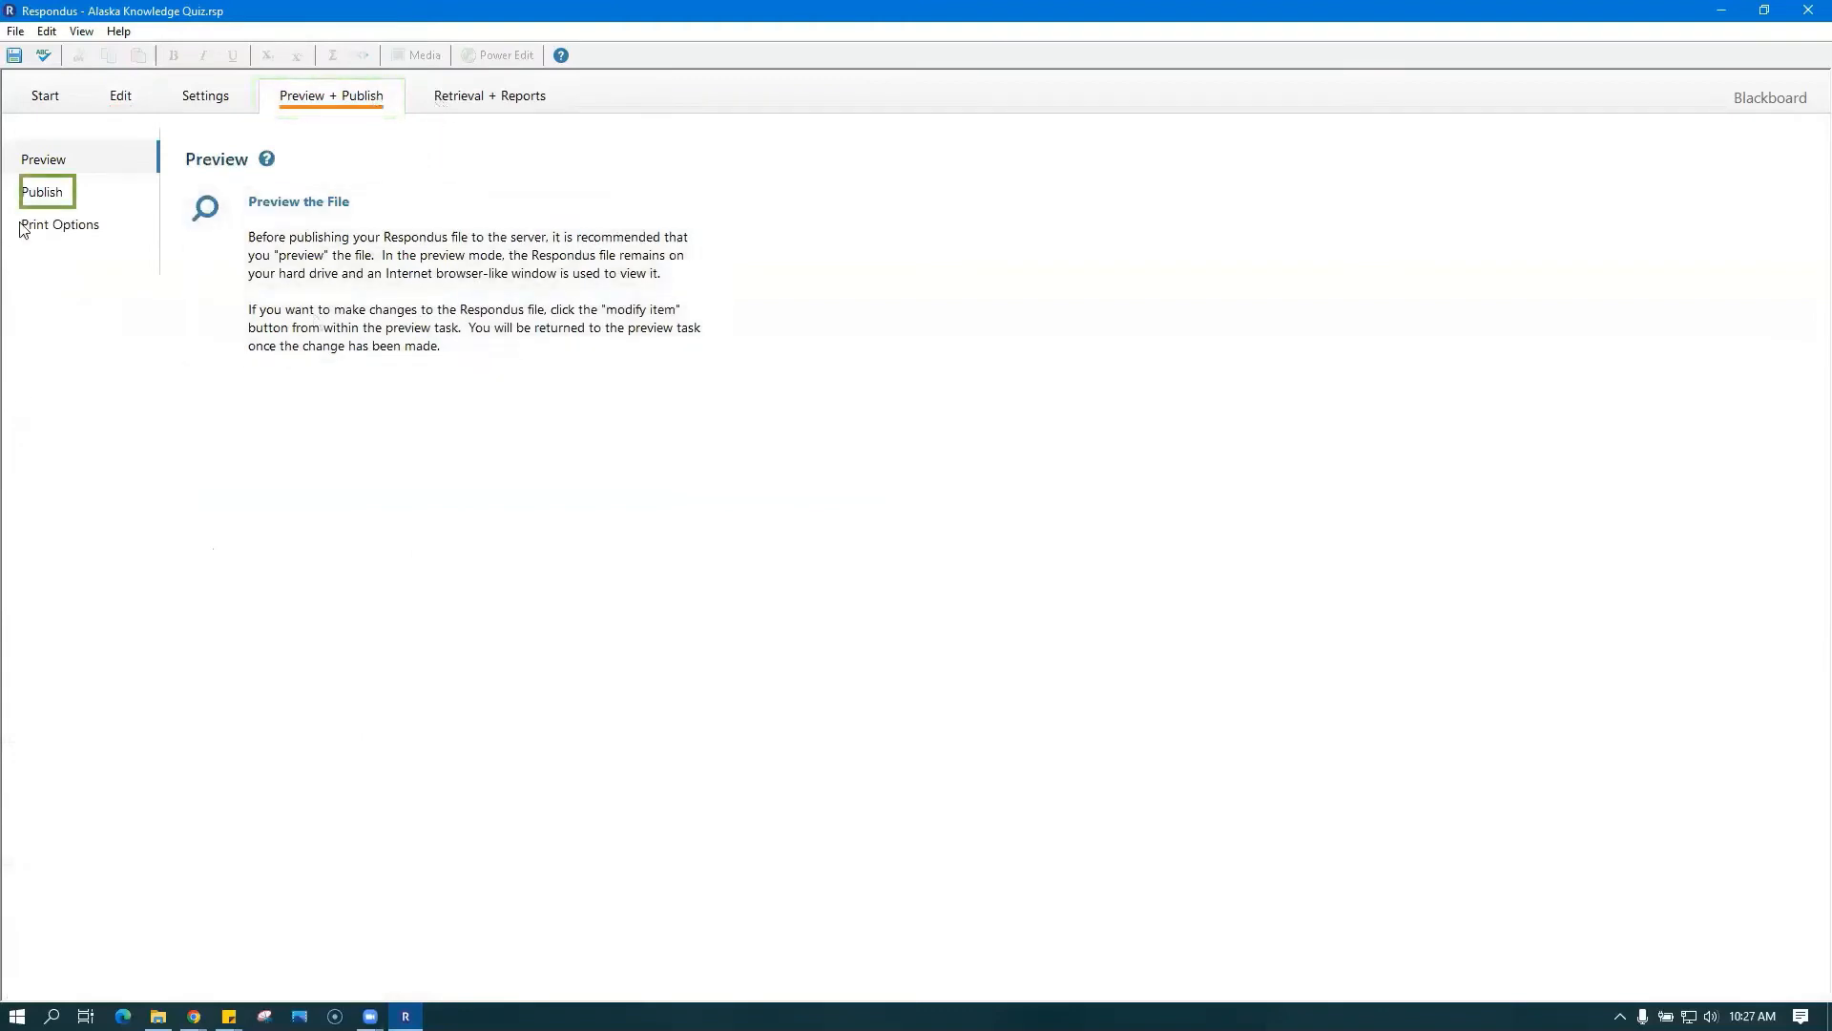
pyautogui.click(46, 192)
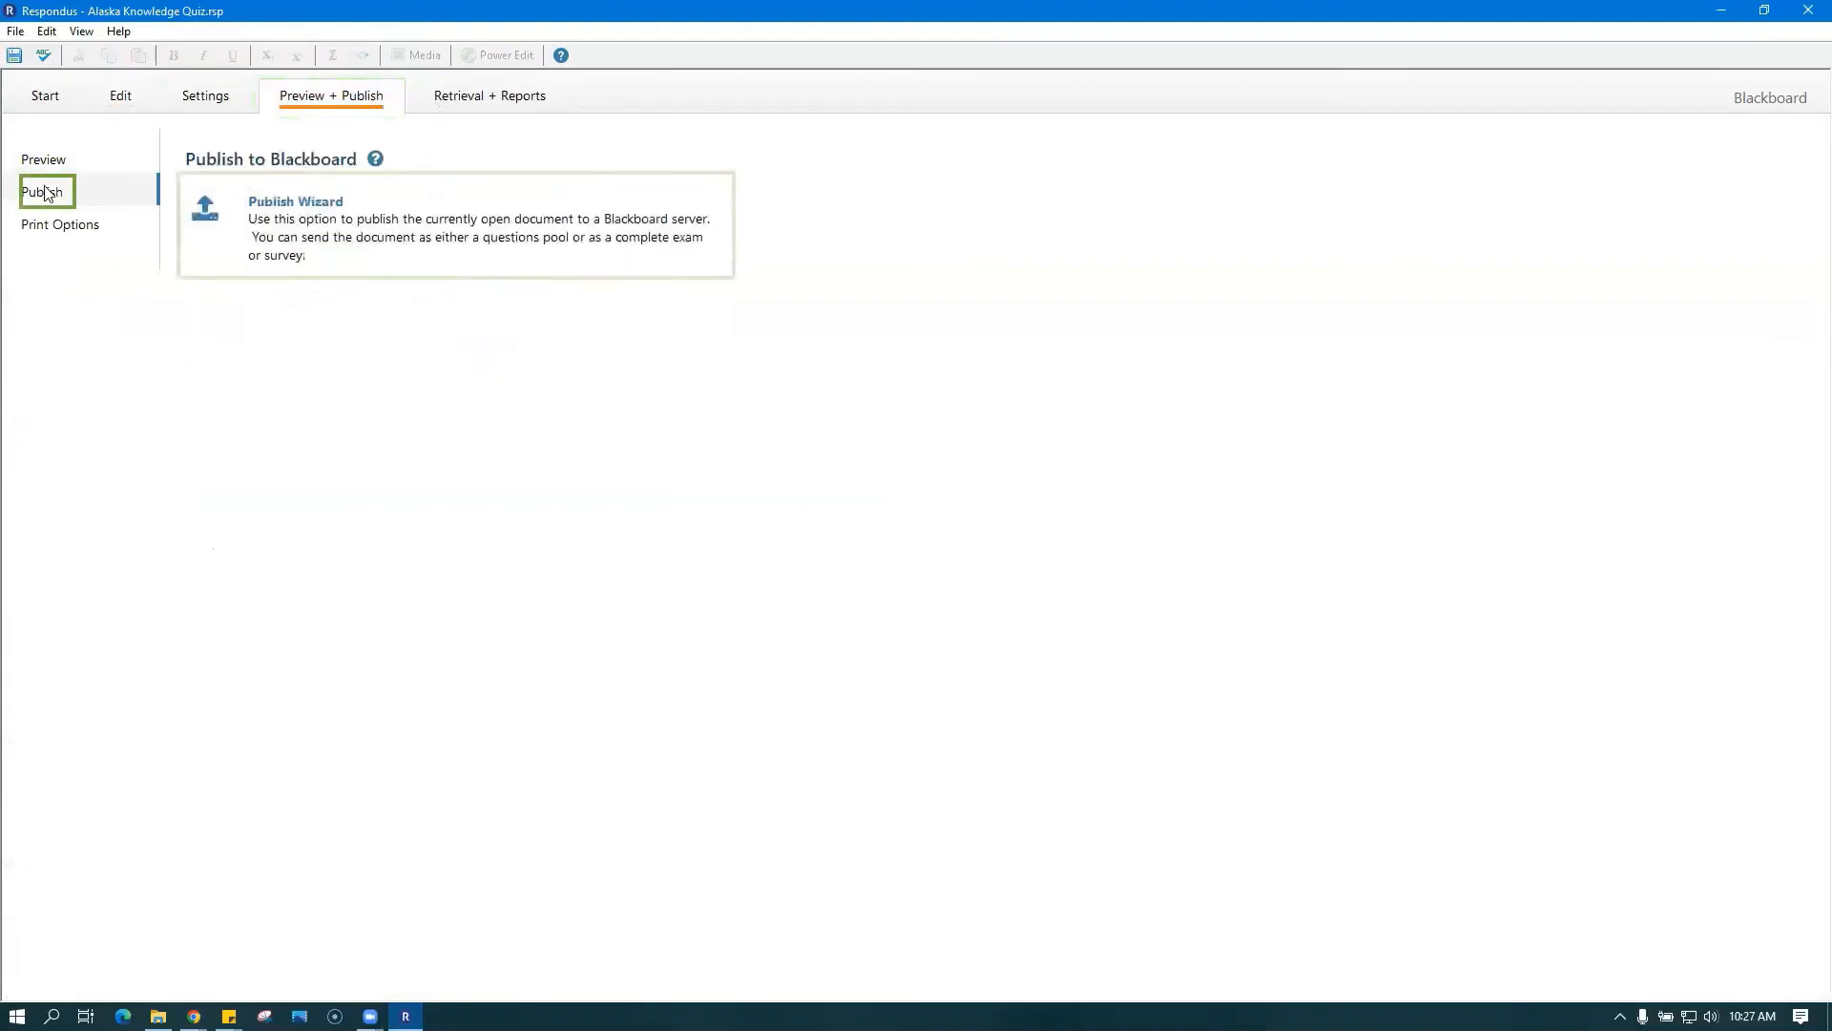
pyautogui.click(269, 209)
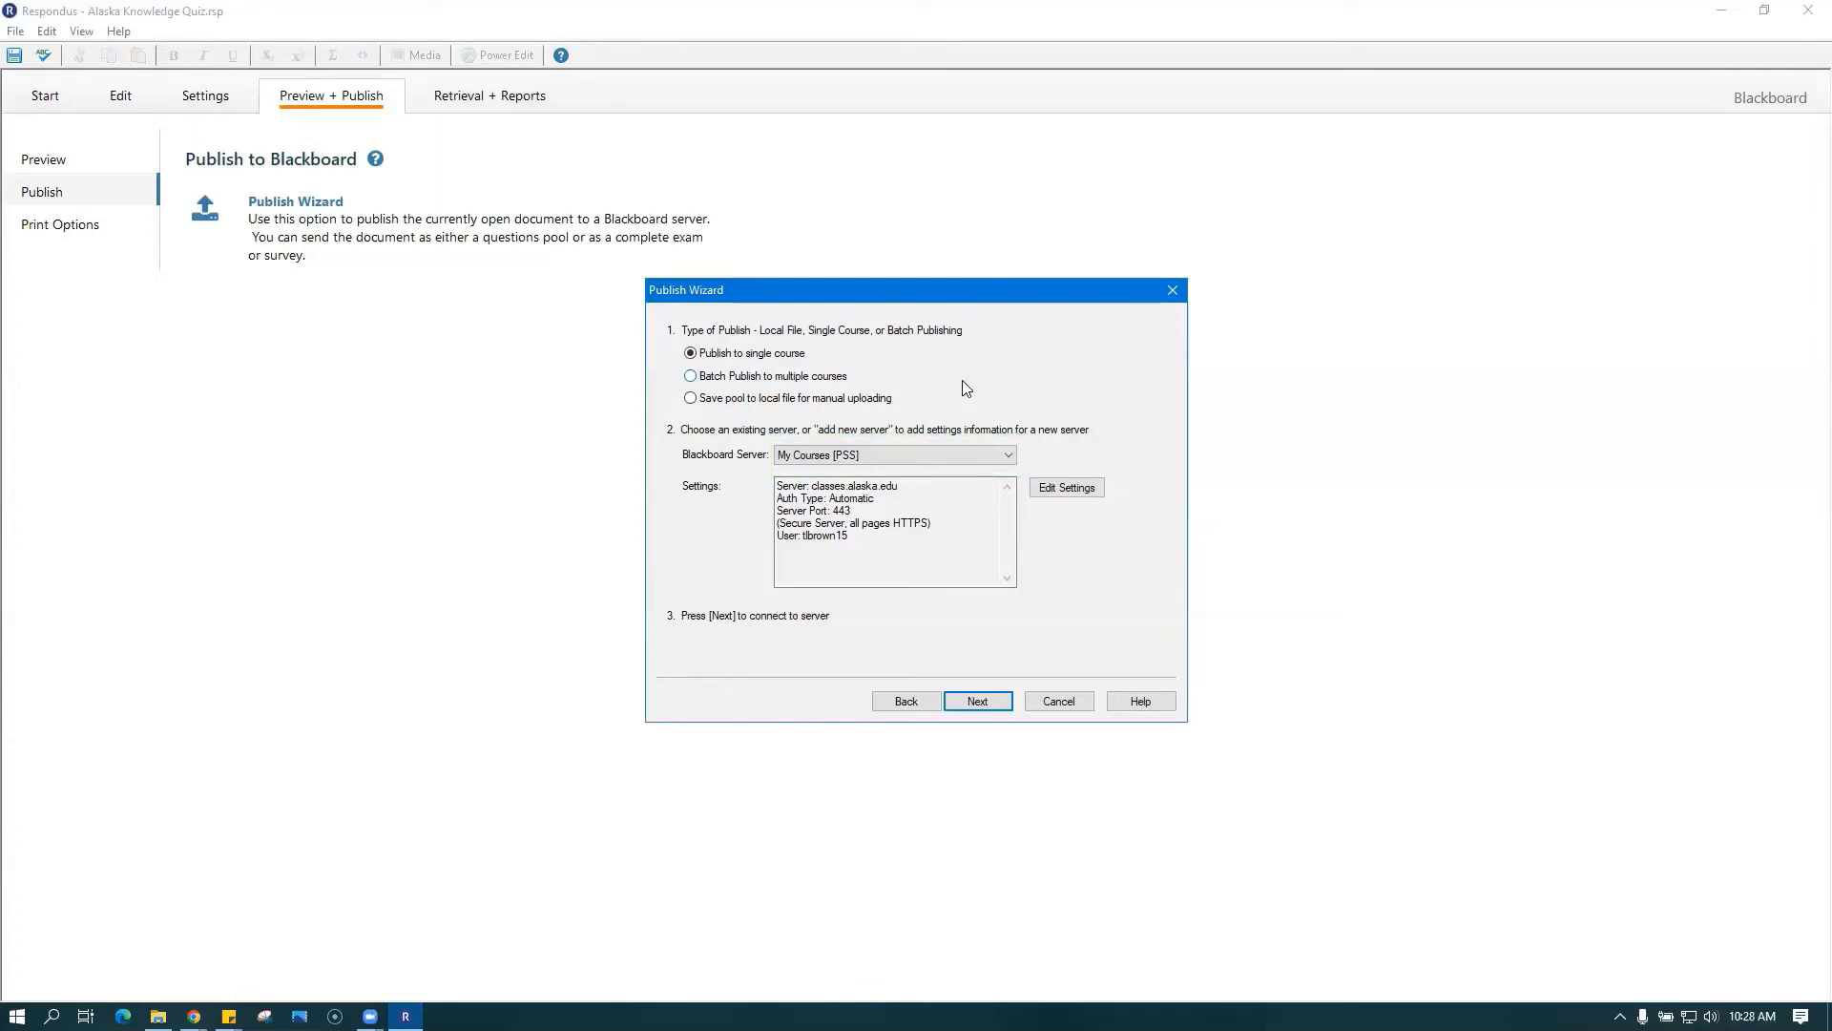
pyautogui.click(902, 455)
pyautogui.click(895, 469)
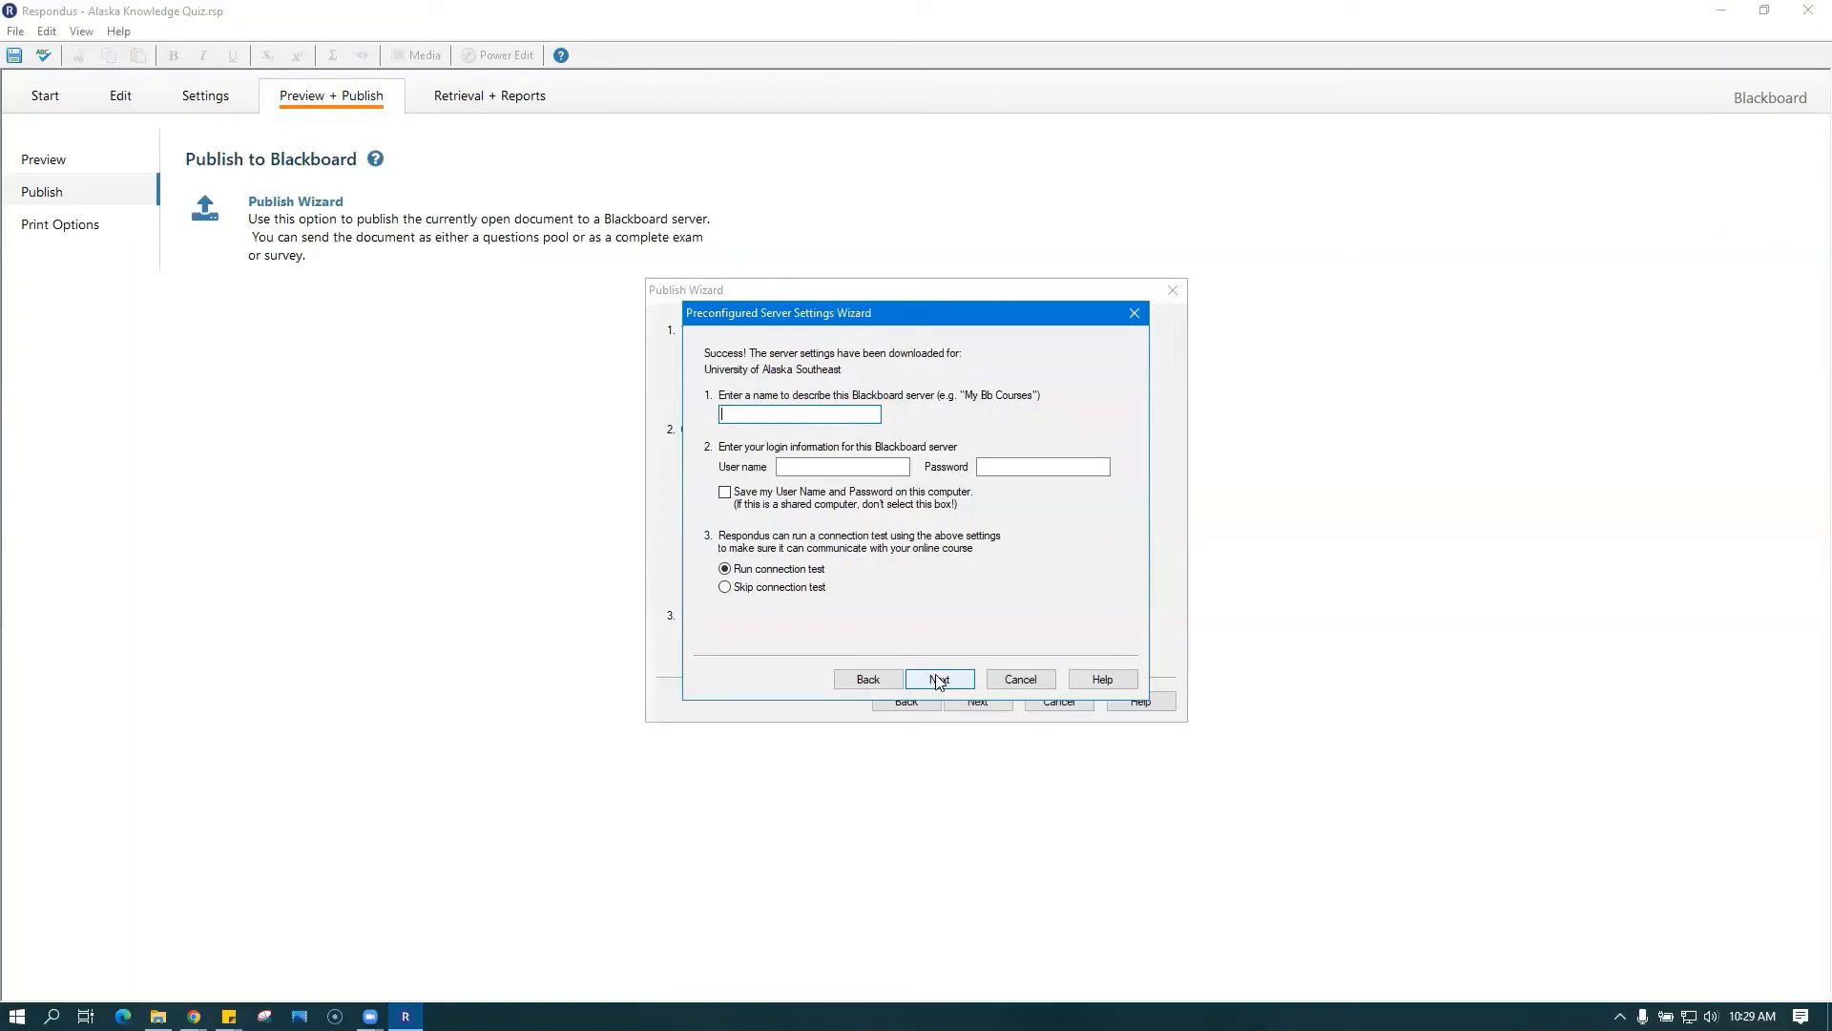
pyautogui.click(939, 680)
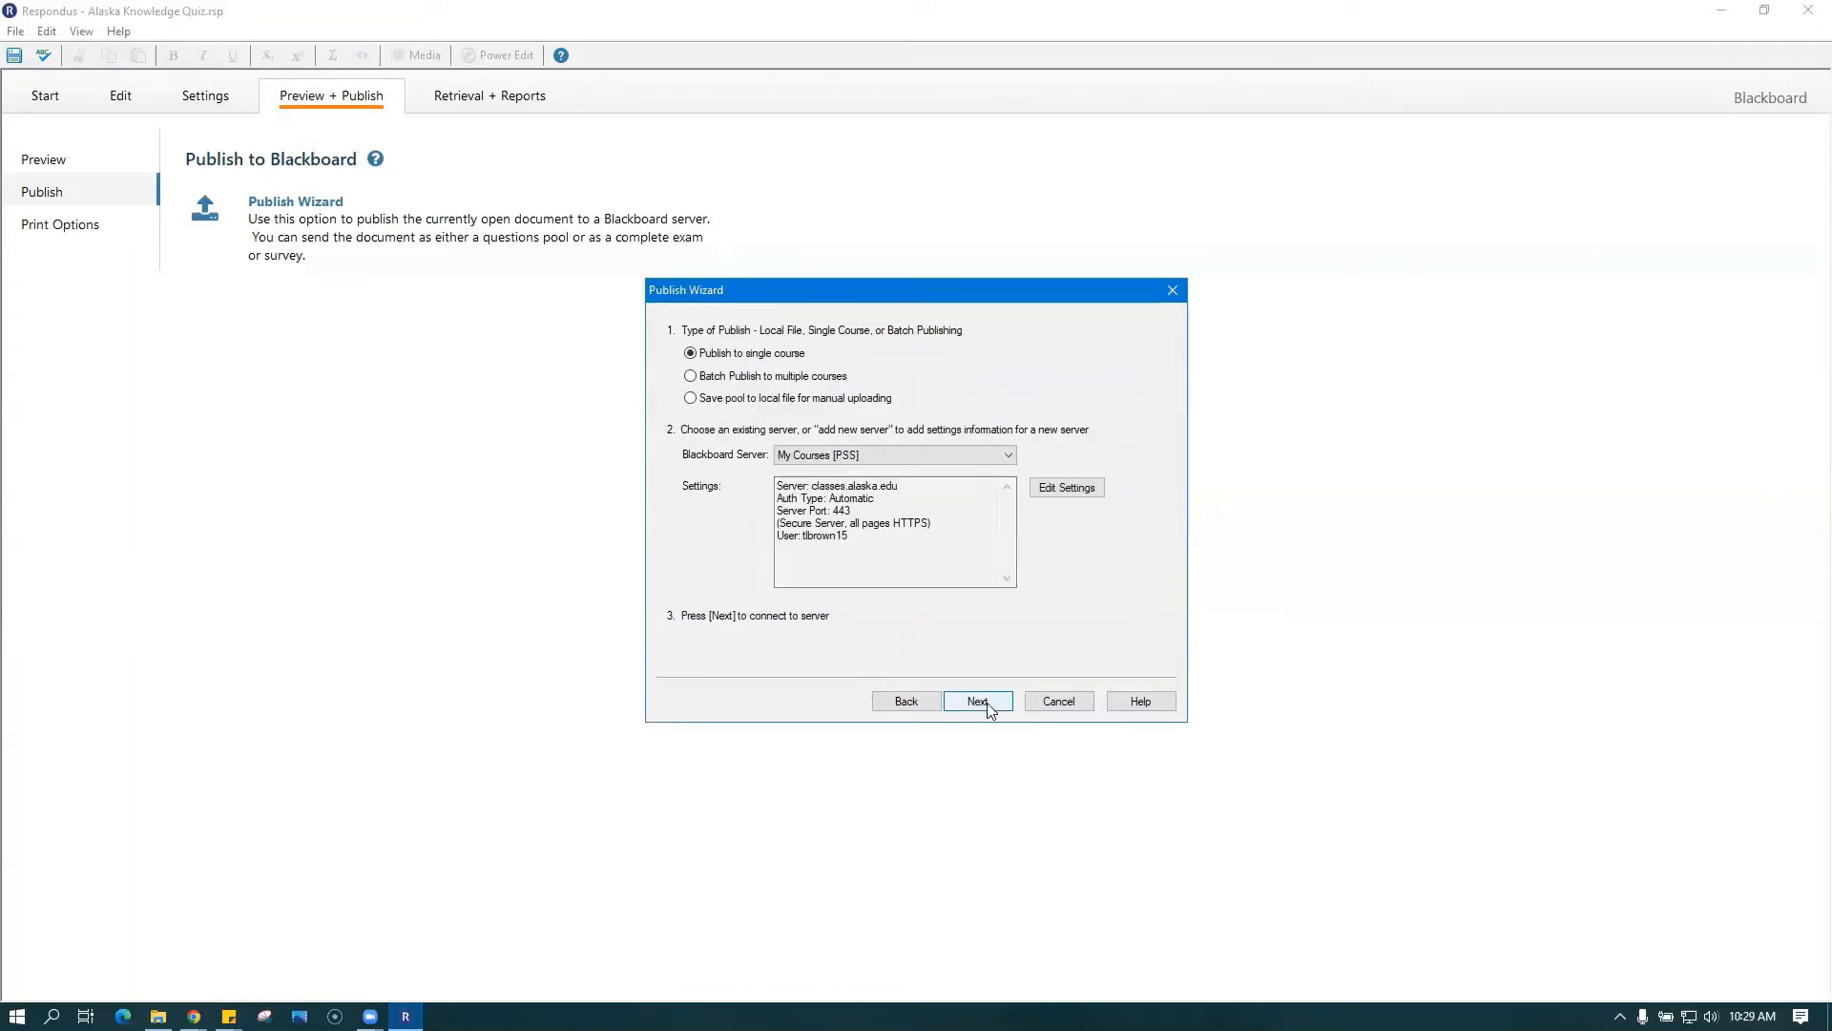
# Connect to the My Courses [PSS] server for single-course publishing and choose the TEST02 test course
pyautogui.click(988, 703)
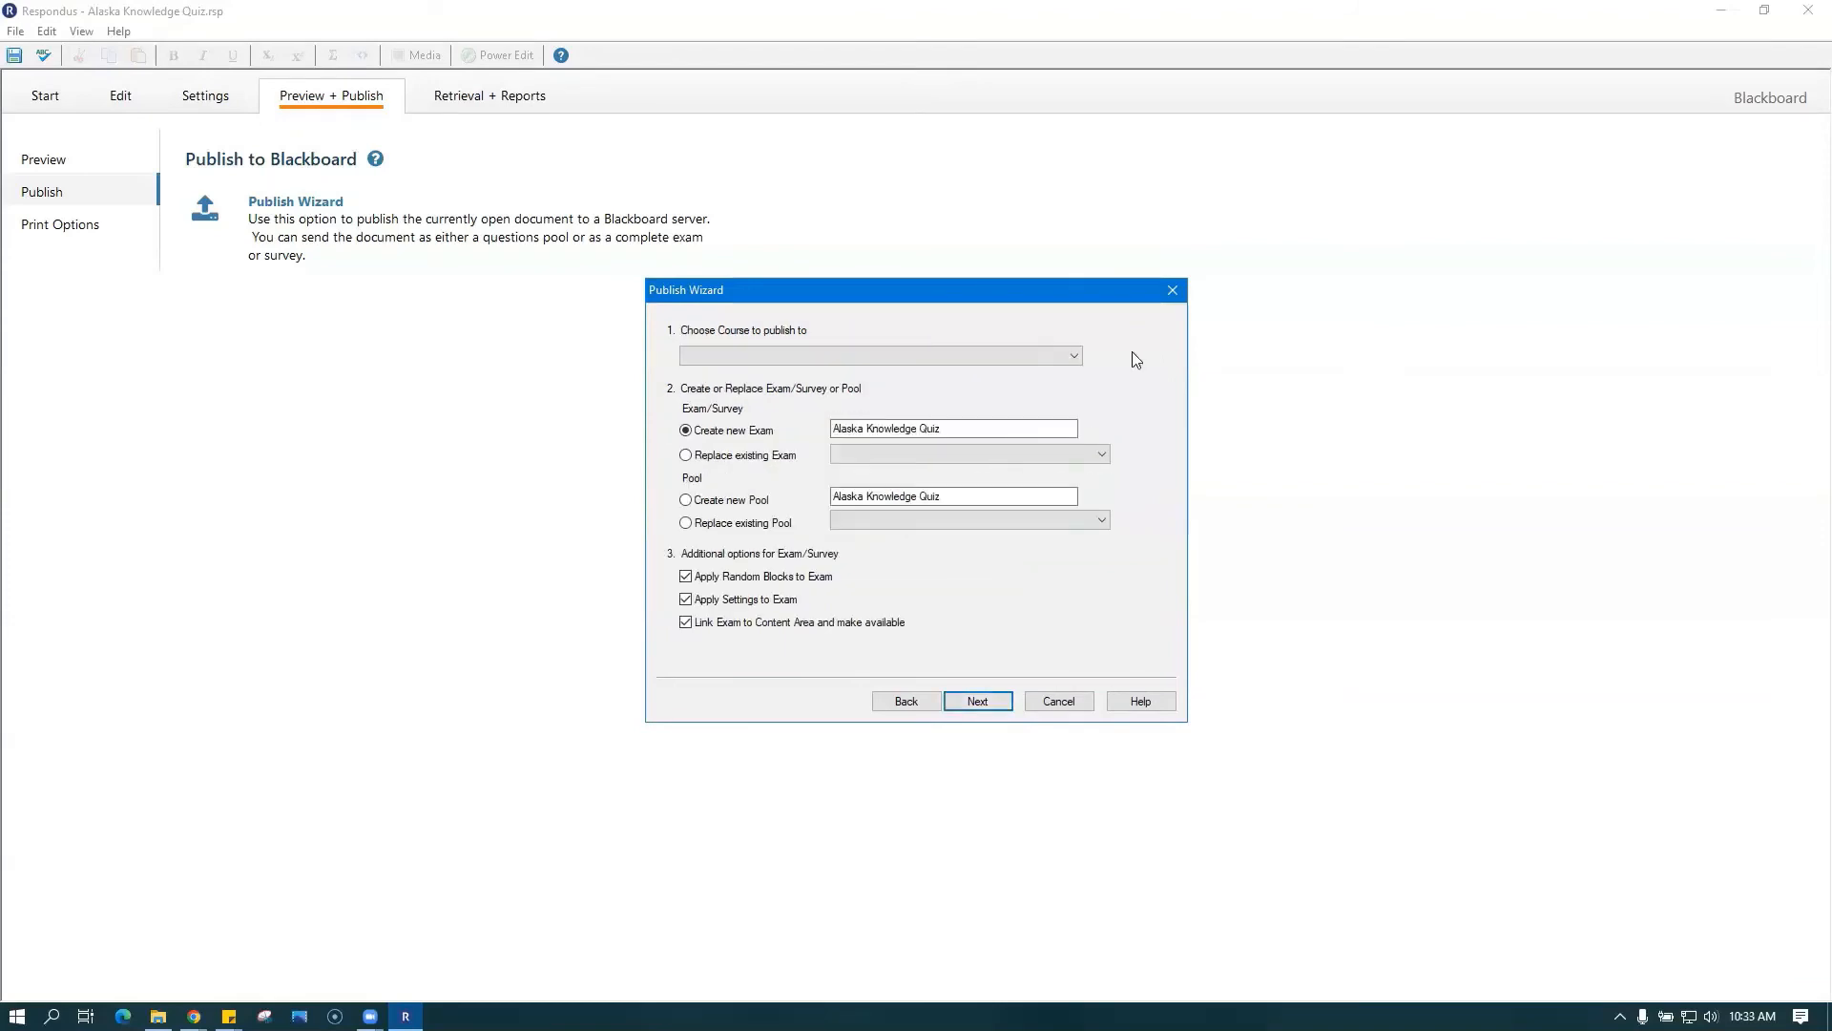
pyautogui.click(1055, 361)
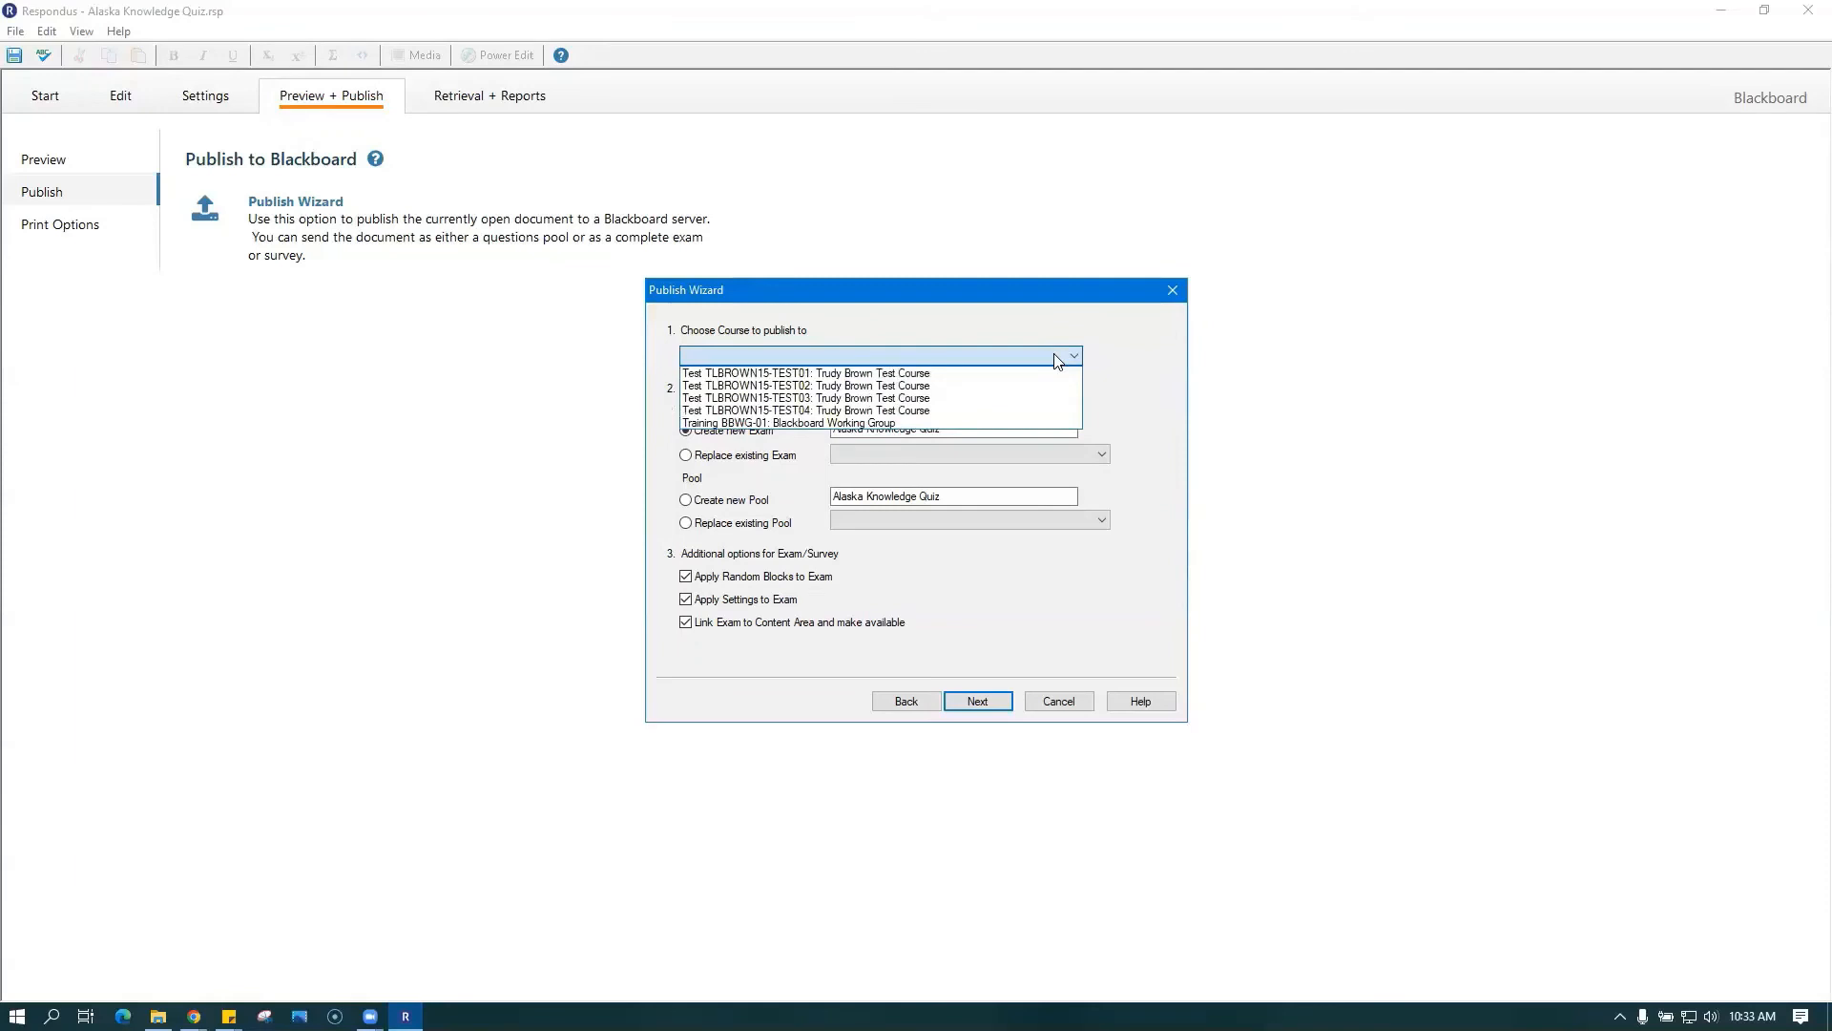
pyautogui.click(914, 385)
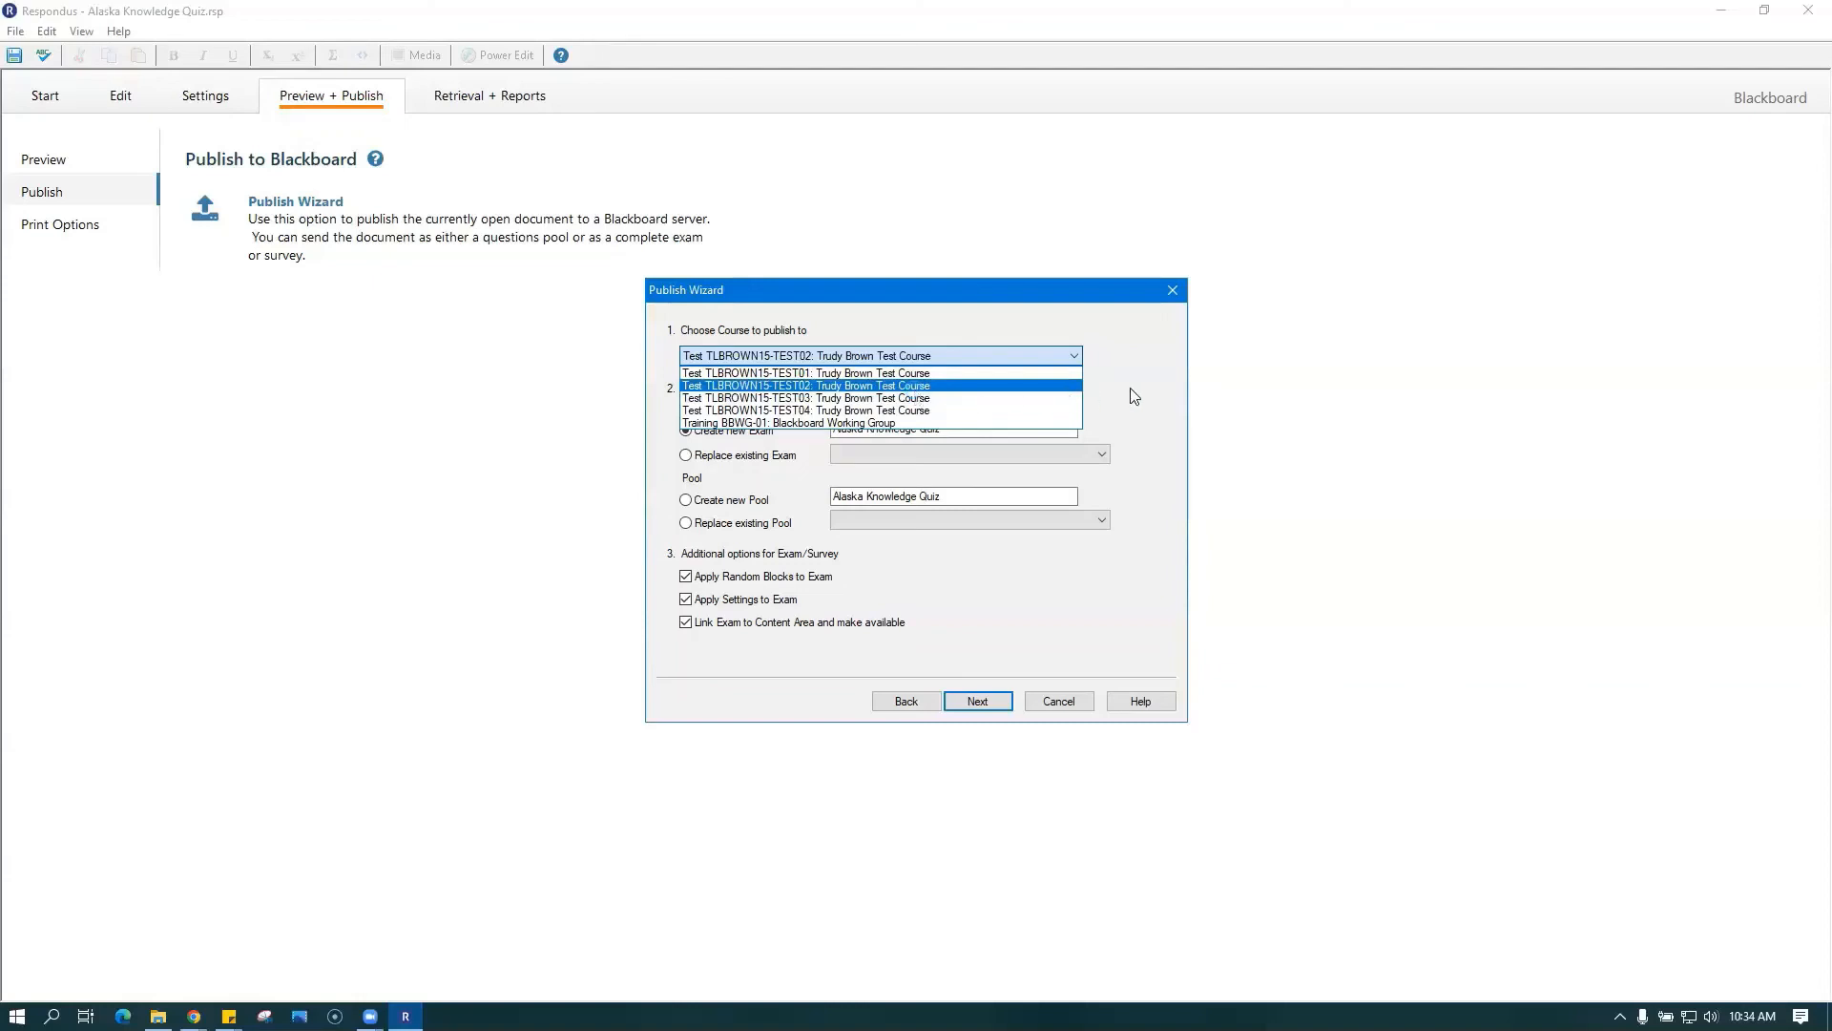
pyautogui.click(989, 458)
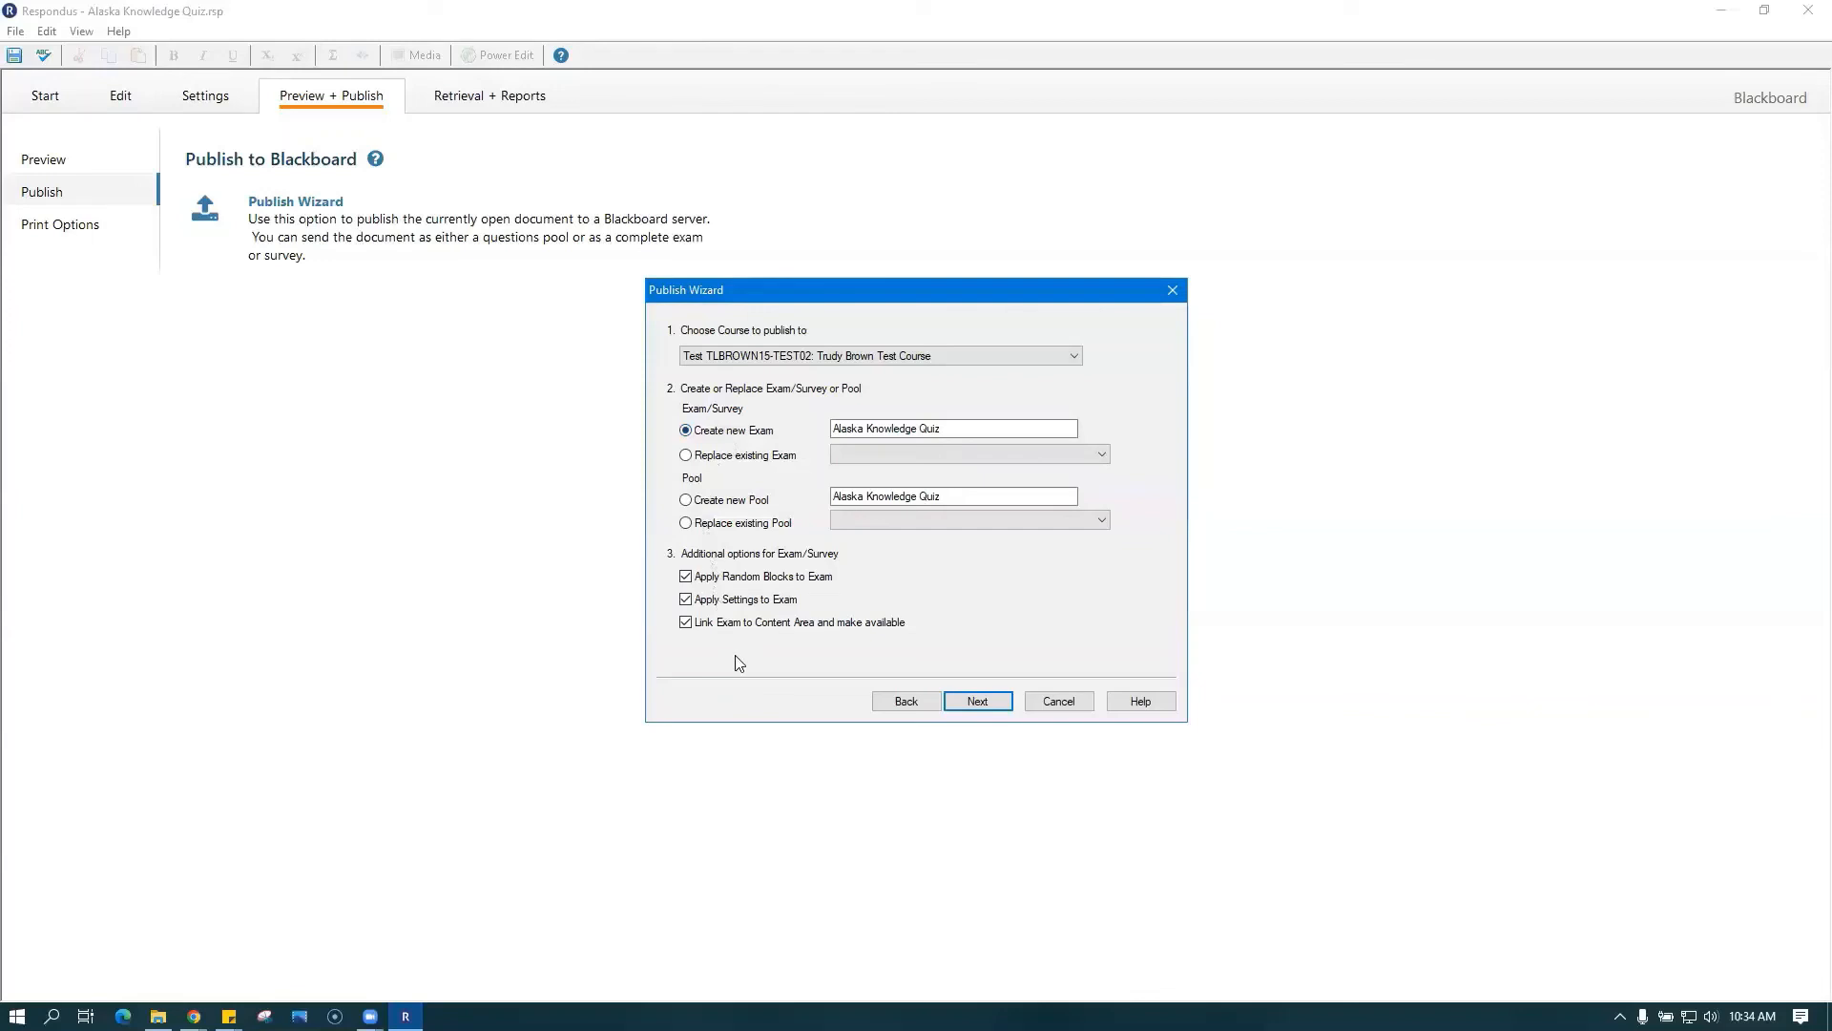
# Link the new exam to the Week 1 - Critical Reading folder under Course Content and finish publishing
pyautogui.click(978, 701)
pyautogui.click(883, 468)
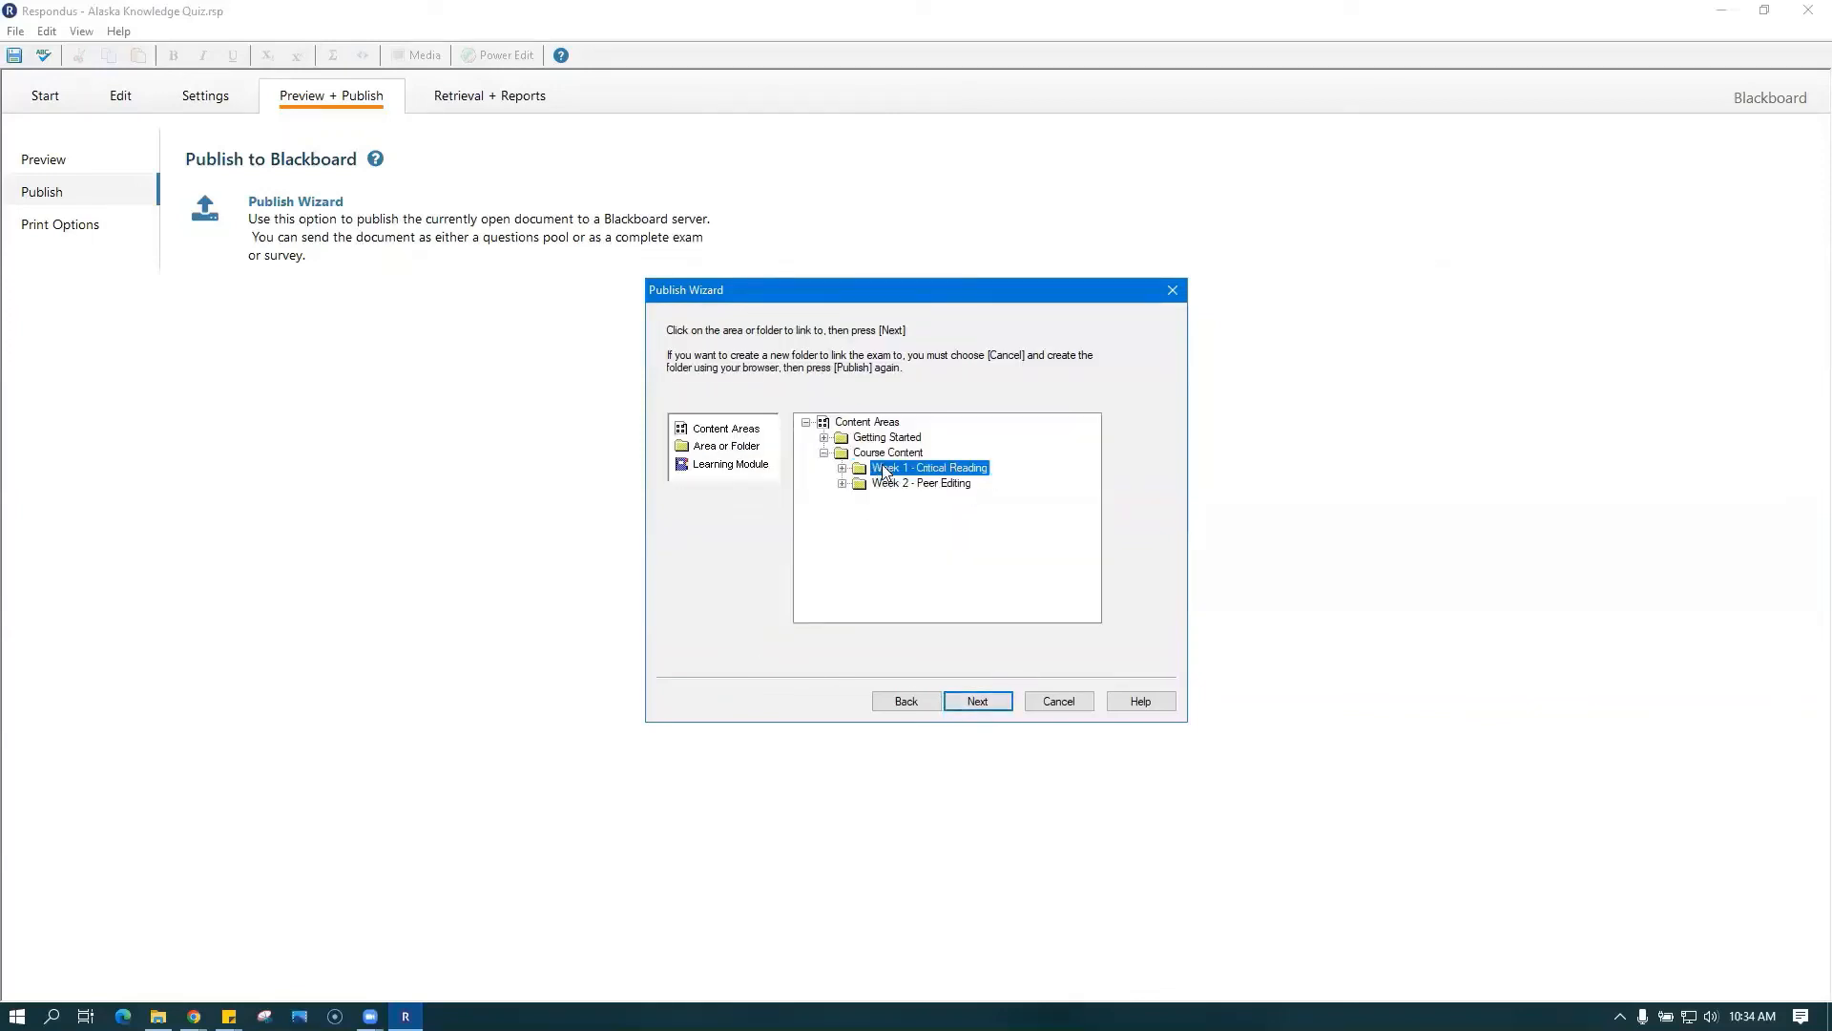
pyautogui.click(978, 702)
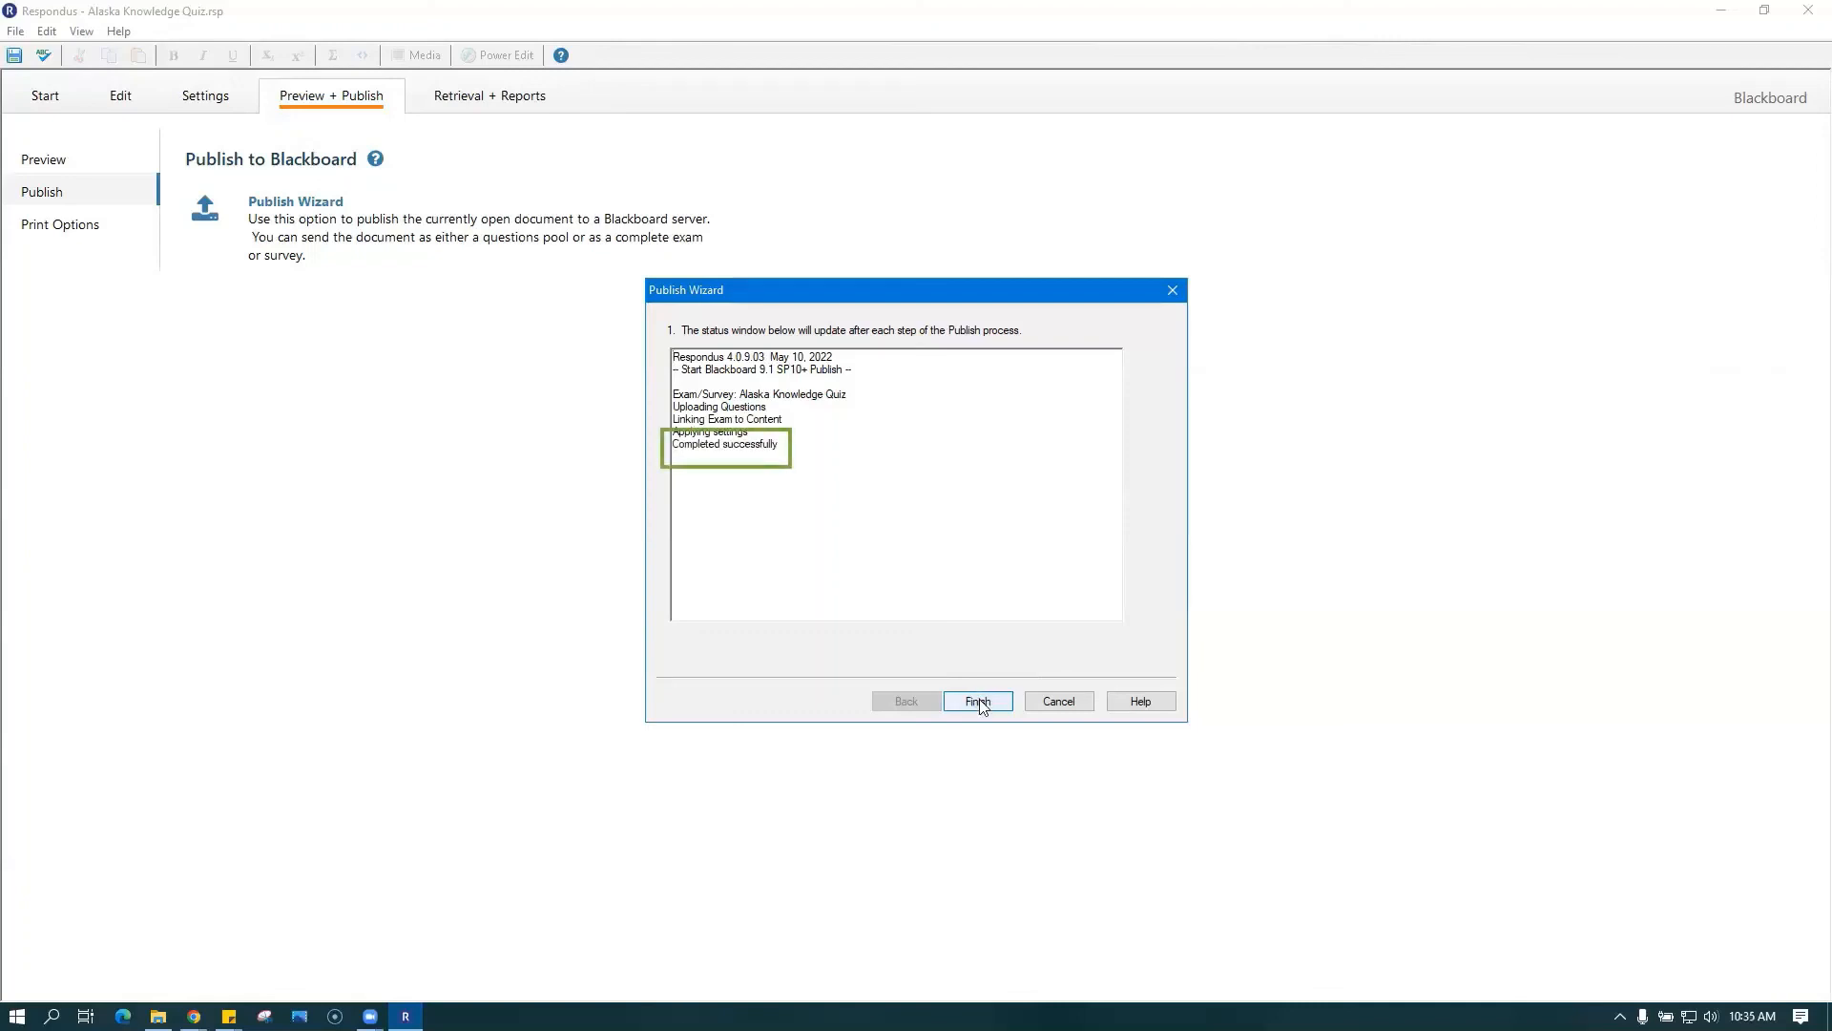
pyautogui.click(978, 702)
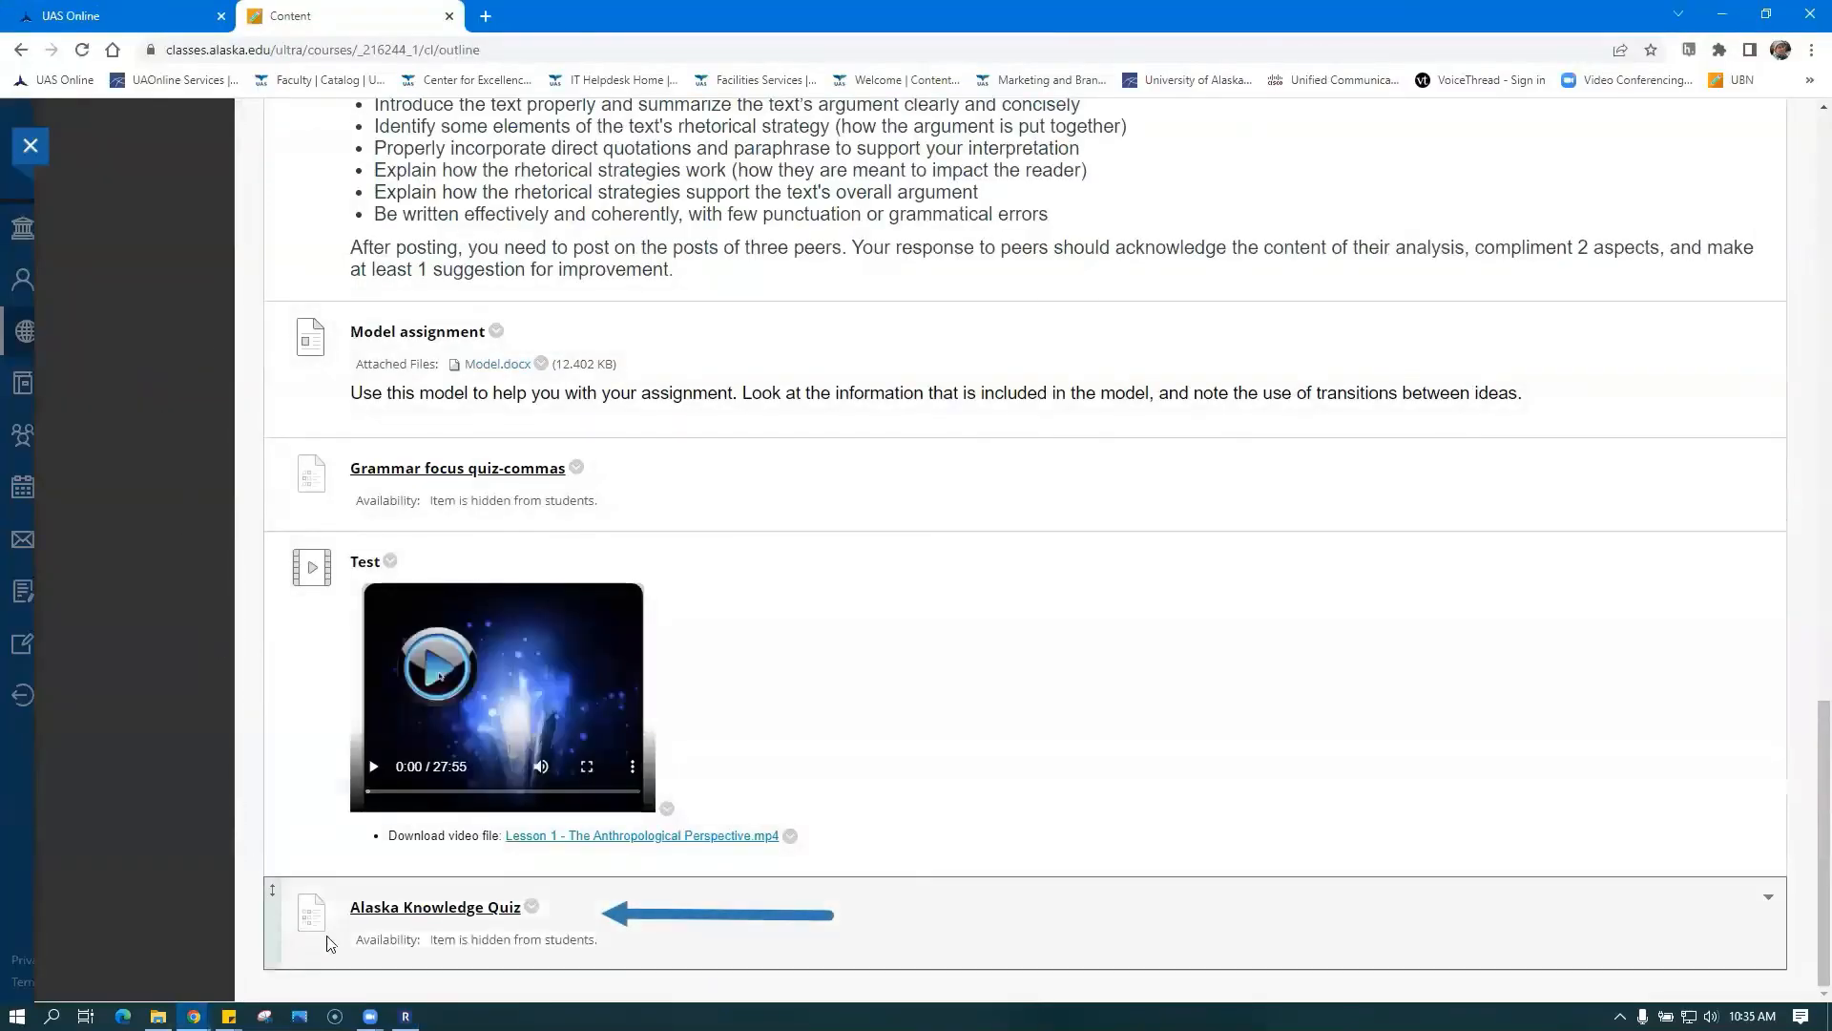
# In the Blackboard course in the browser, view the Alaska Knowledge Quiz options and locate Tests, Surveys, and Pools among the course tools
pyautogui.click(531, 907)
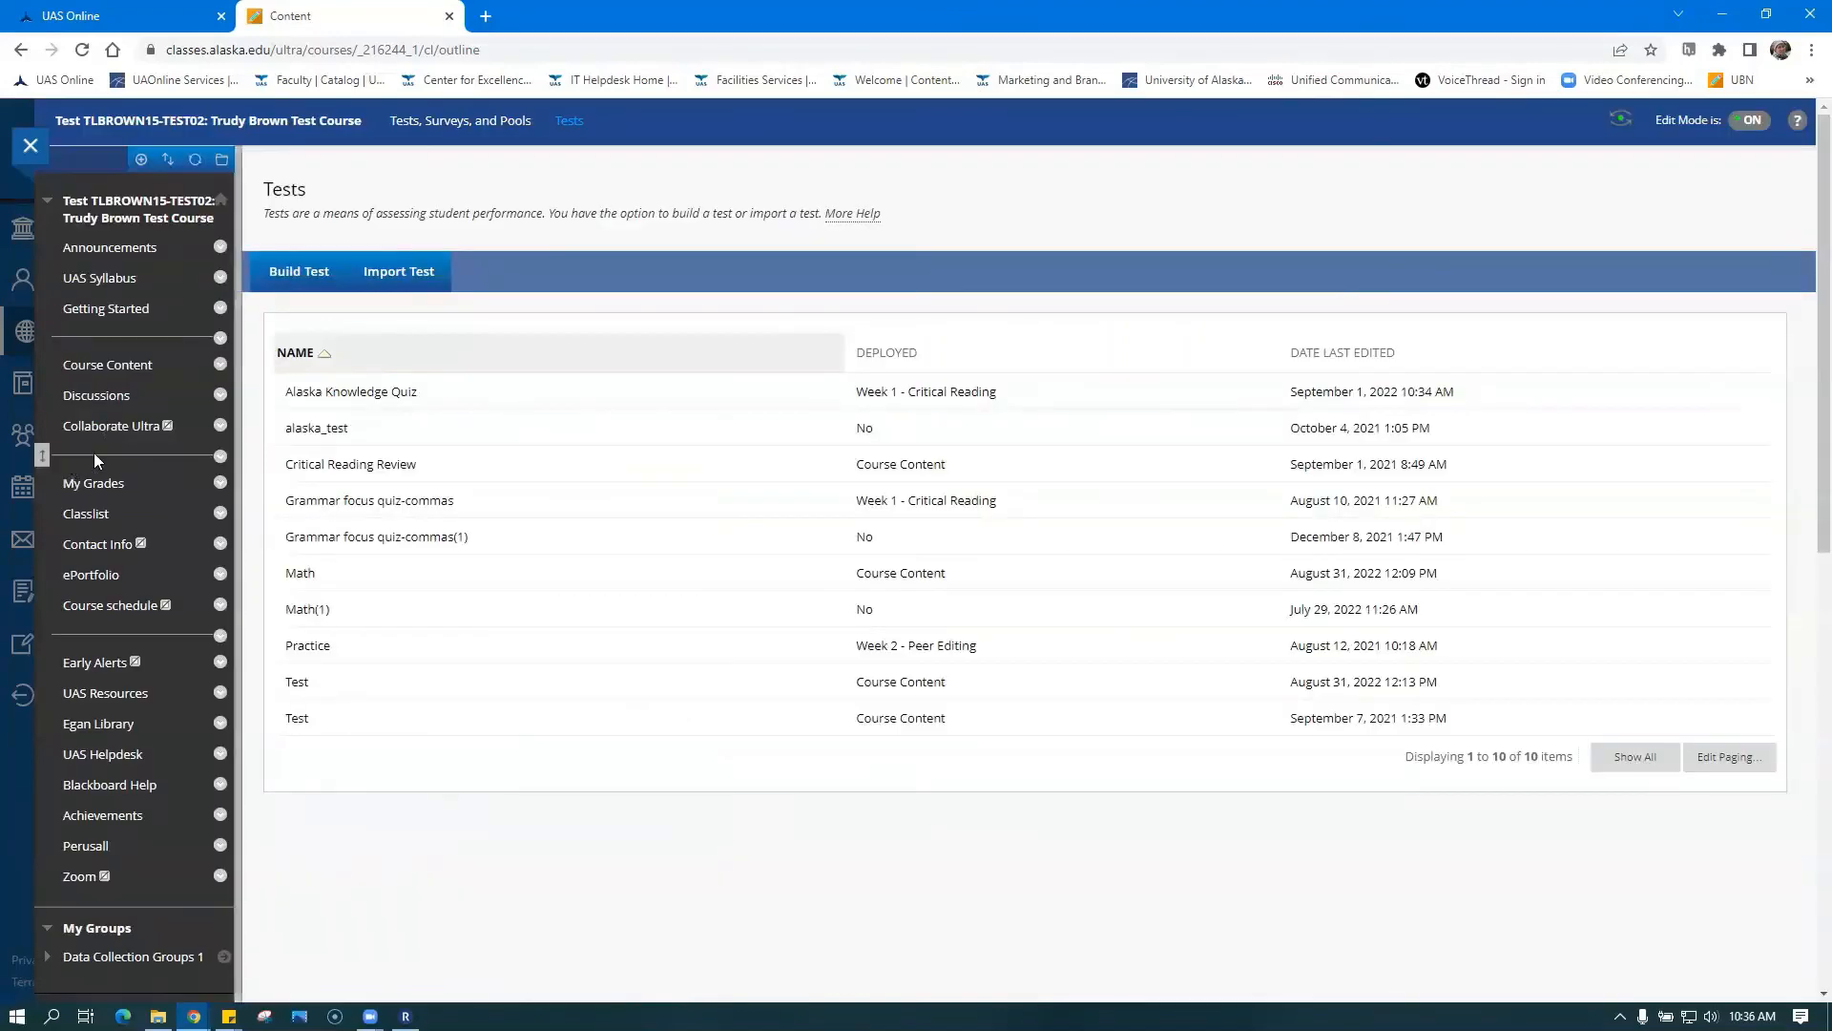
pyautogui.scroll(-10, 94, 453)
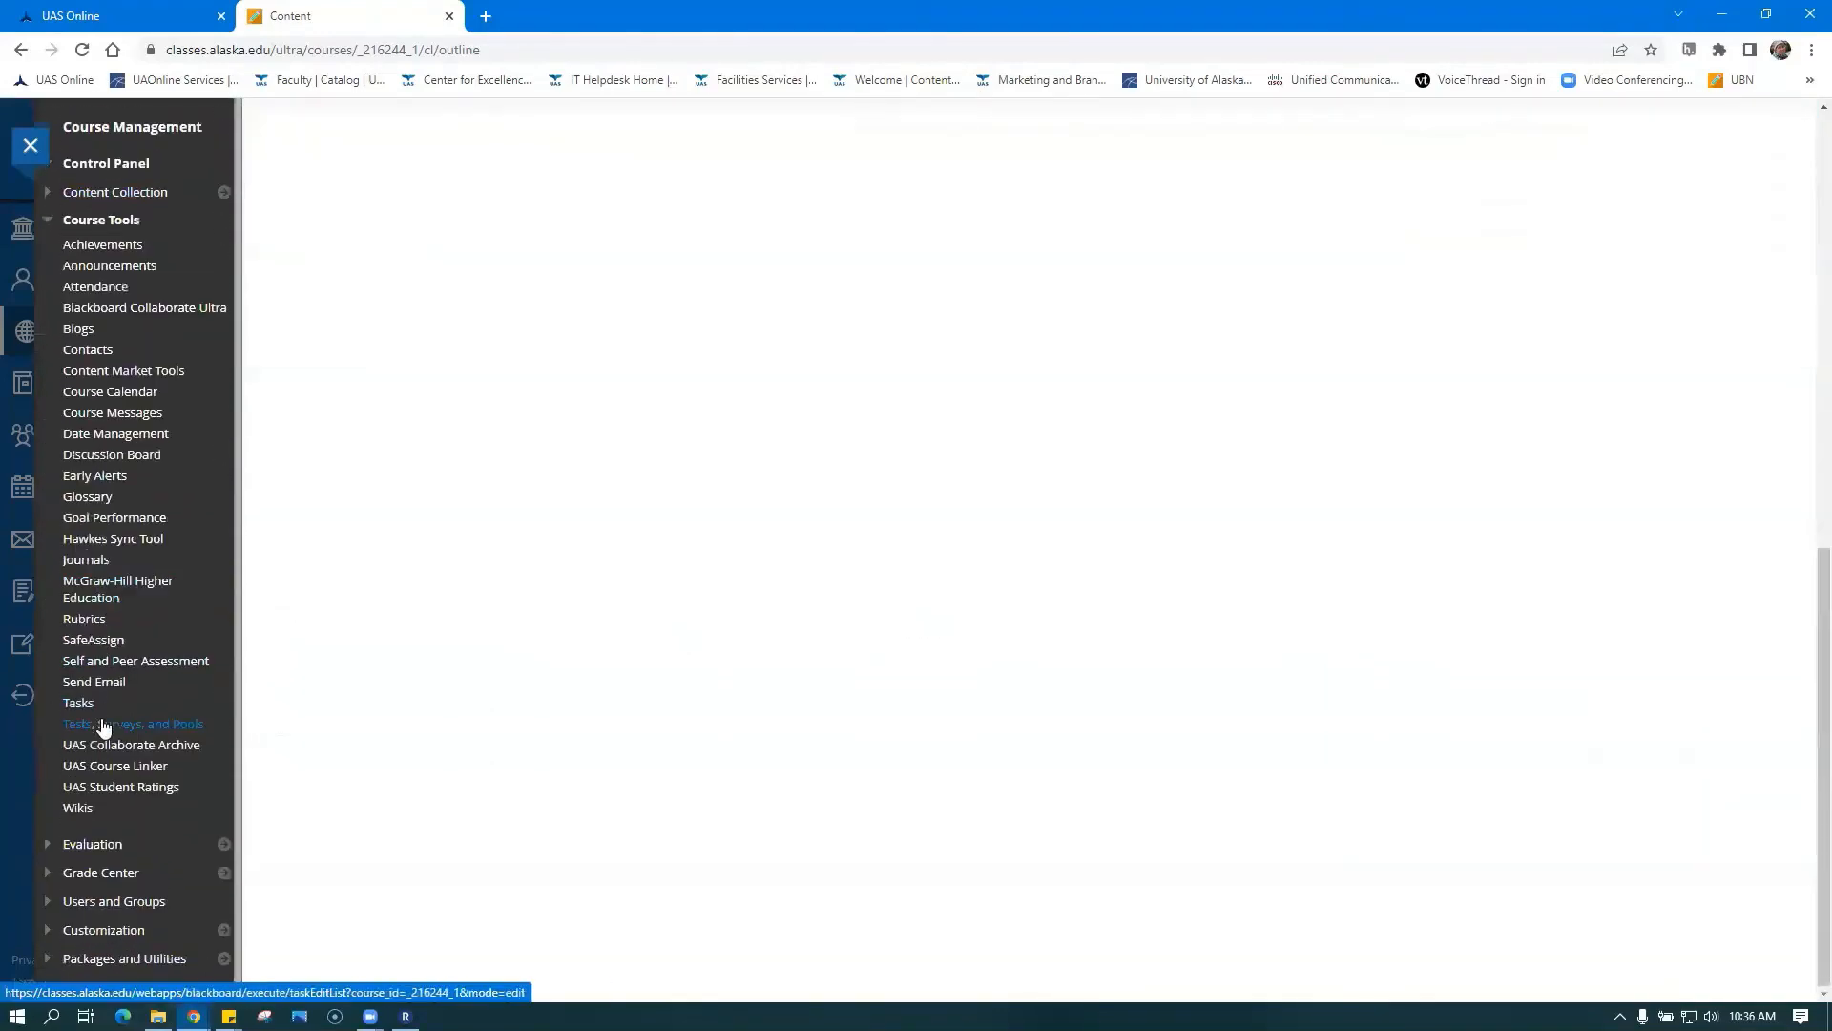